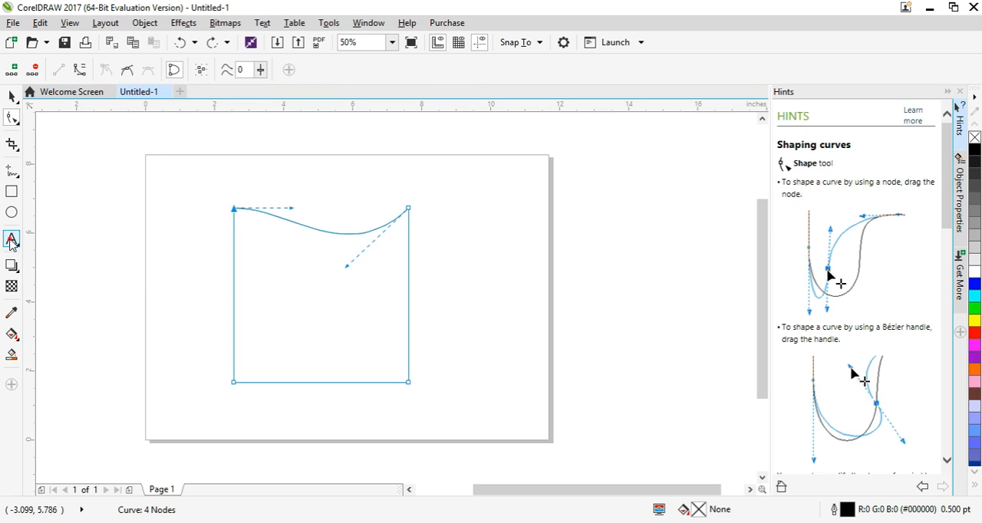
- Add the artistic text "Graphics" on the page to the right of the curved-top shape
{"action": "left_click", "coordinate": [11, 240]}
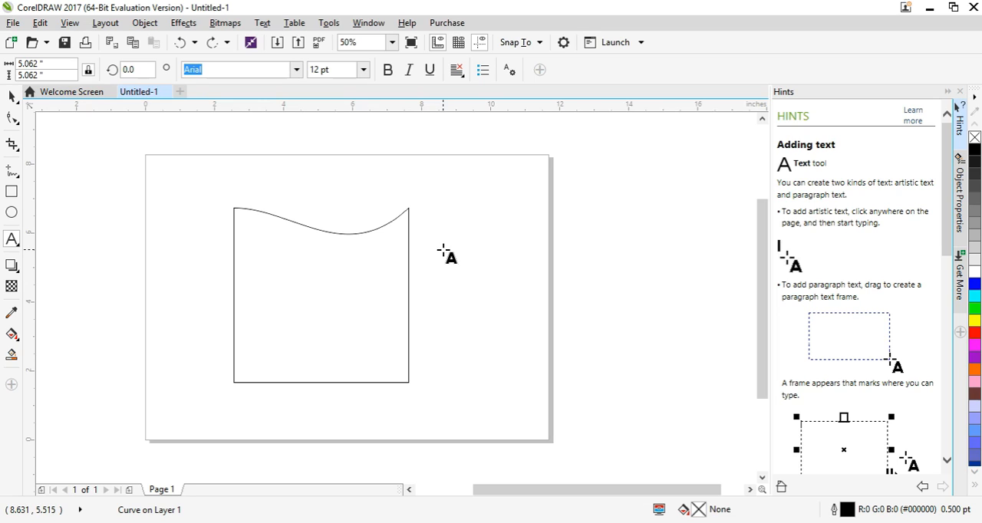
{"action": "left_click", "coordinate": [443, 250]}
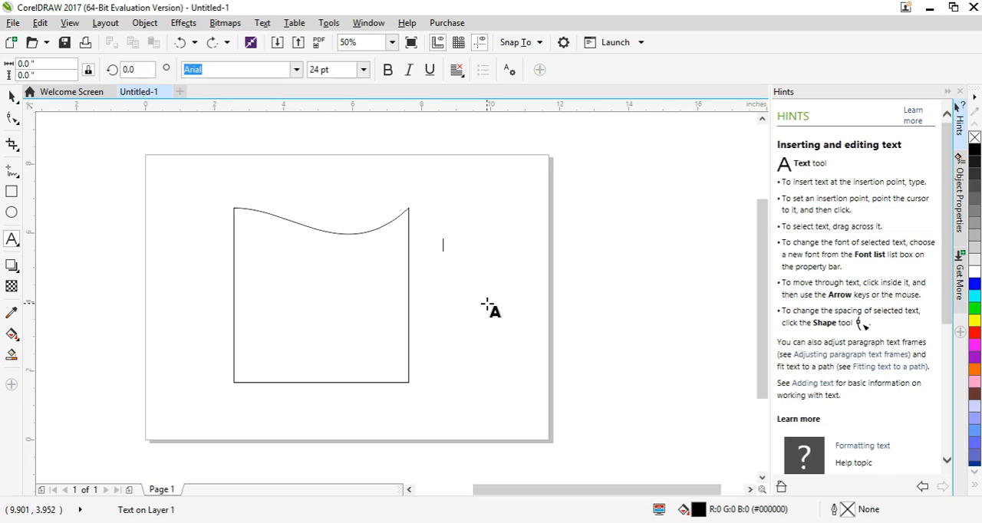
{"action": "type", "text": "Gr"}
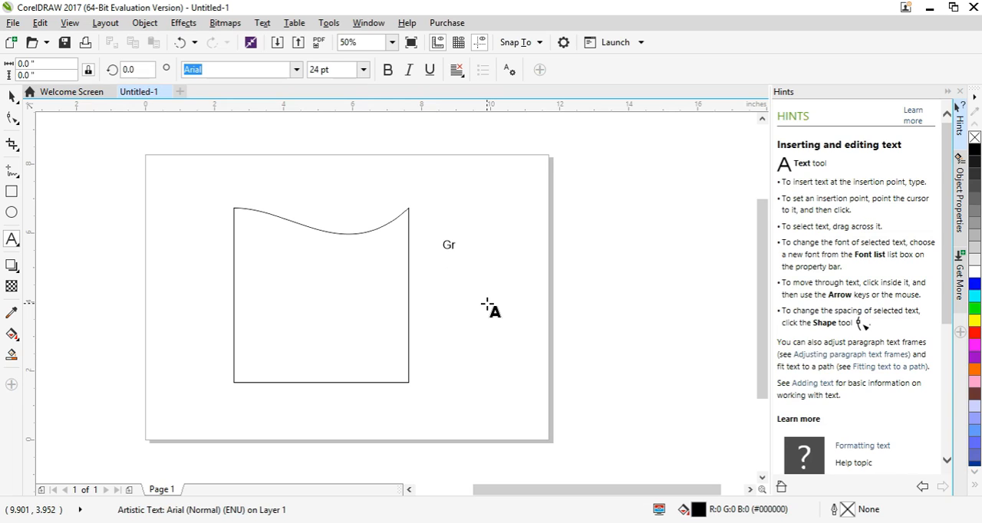
{"action": "type", "text": "aphics"}
{"action": "key", "text": "ctrl+space"}
- Delete the curved-top shape and move the "Graphics" text into the upper part of the area it occupied
{"action": "left_click", "coordinate": [363, 292]}
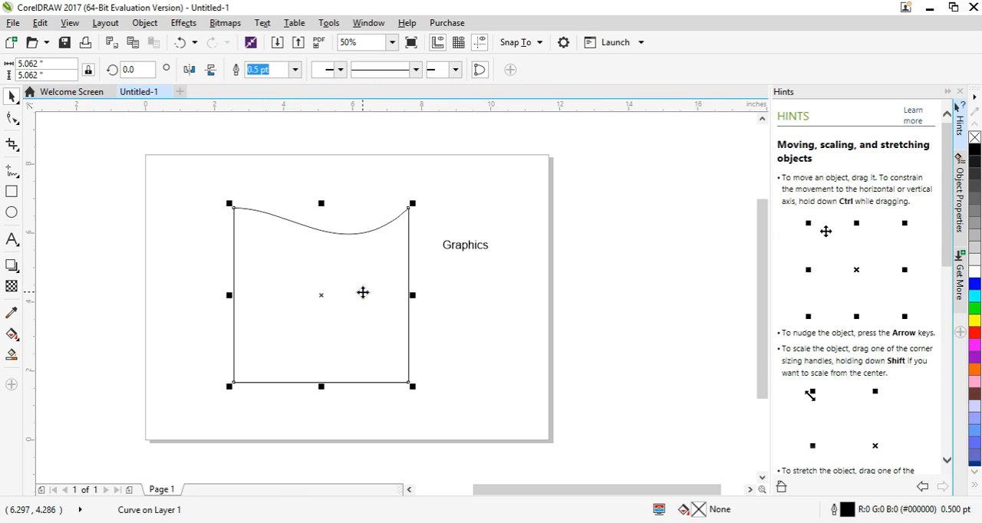
{"action": "key", "text": "Delete"}
{"action": "mouse_move", "coordinate": [463, 248]}
{"action": "left_mouse_down"}
{"action": "mouse_move", "coordinate": [304, 256]}
{"action": "mouse_move", "coordinate": [313, 255]}
{"action": "left_mouse_up"}
{"action": "left_click", "coordinate": [360, 284]}
{"action": "left_click", "coordinate": [287, 243]}
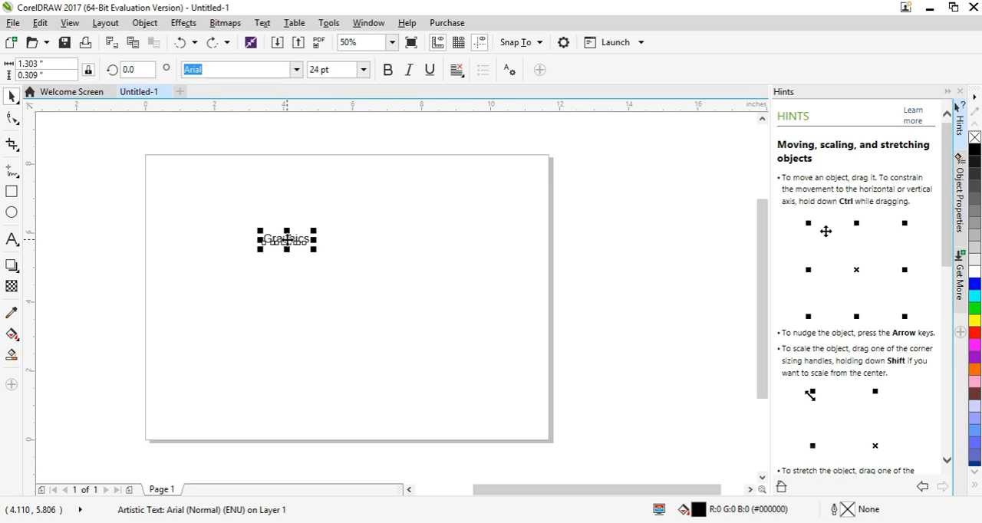
{"action": "left_click", "coordinate": [303, 260]}
{"action": "left_click", "coordinate": [296, 243]}
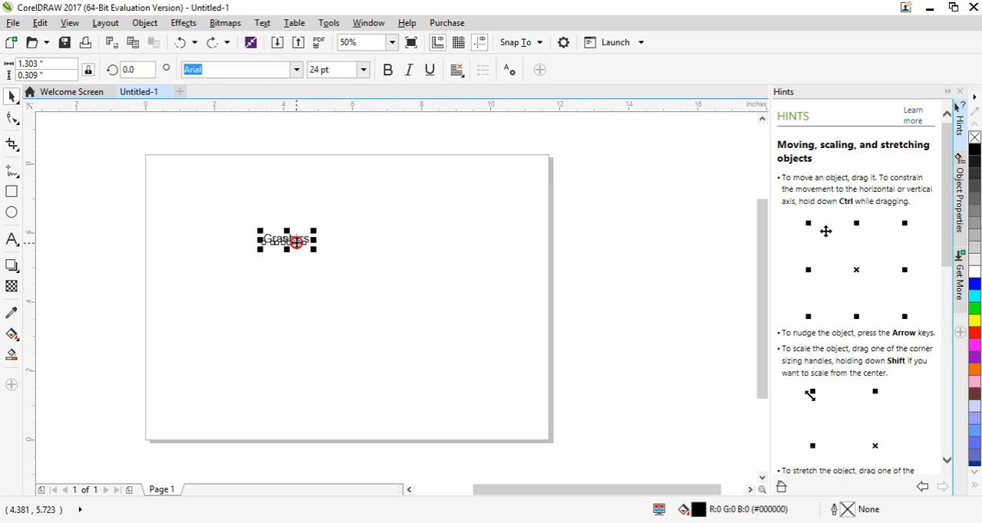
- Extend the artistic text so it reads "Graphics Design" and deselect it
{"action": "double_click", "coordinate": [307, 241]}
{"action": "scroll", "coordinate": [308, 241], "scroll_direction": "up", "scroll_amount": 1}
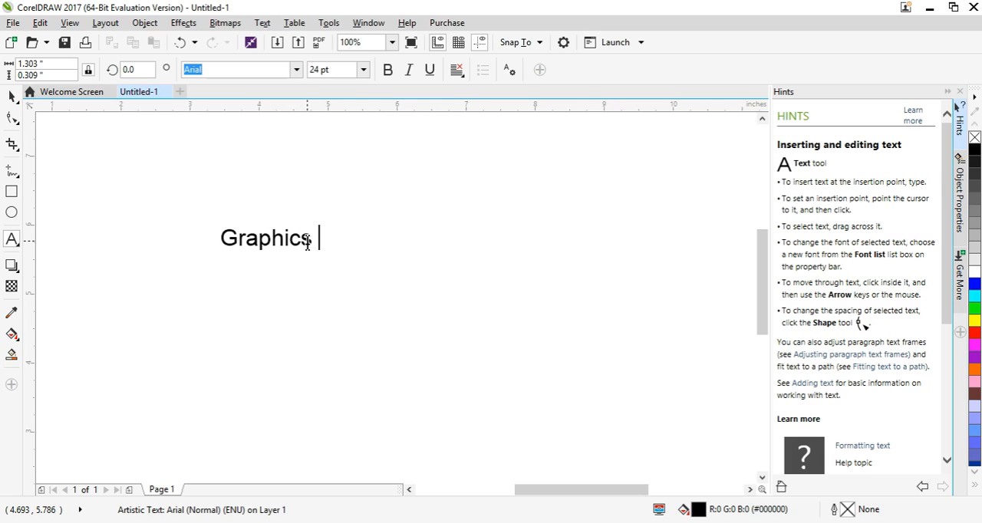
{"action": "type", "text": "Design"}
{"action": "key", "text": "ctrl+space"}
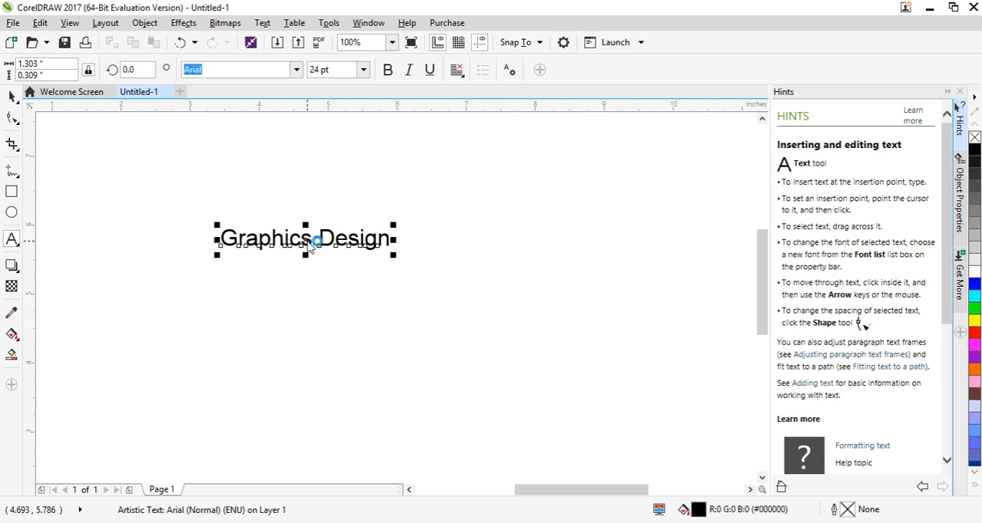
{"action": "scroll", "coordinate": [335, 240], "scroll_direction": "down", "scroll_amount": 2}
{"action": "left_click", "coordinate": [412, 285]}
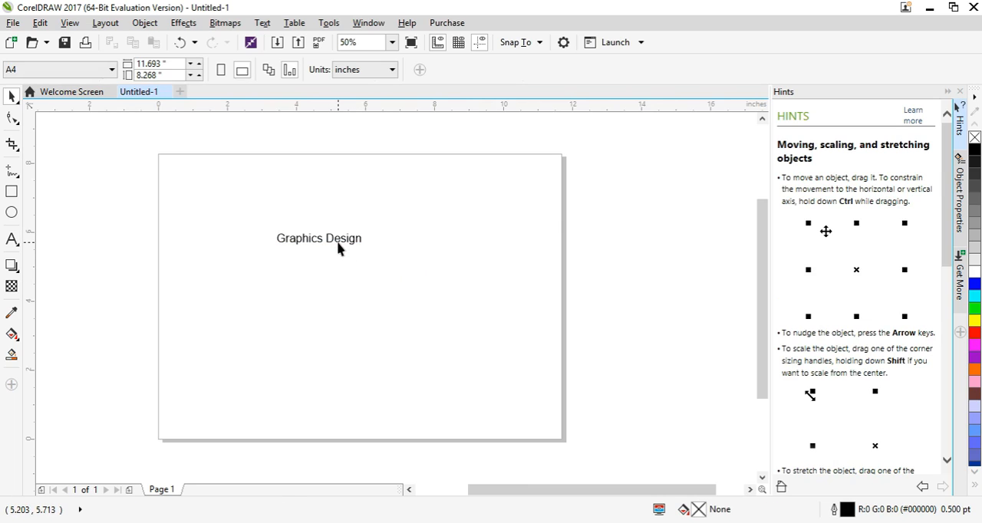
- Enlarge the "Graphics Design" text proportionally to about 52 pt, and try narrowing only its width to about 3.5 inches
{"action": "left_click", "coordinate": [339, 248]}
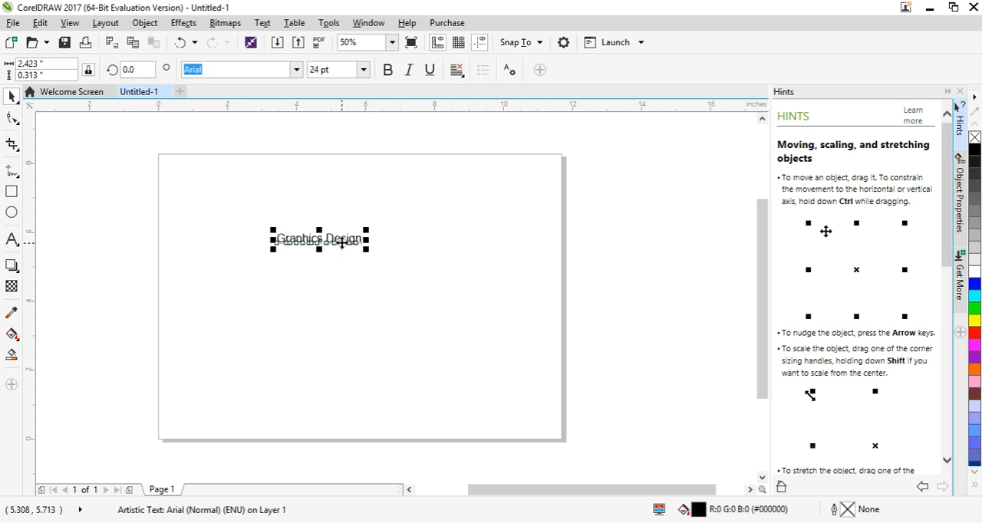
{"action": "left_click", "coordinate": [345, 275]}
{"action": "left_click", "coordinate": [338, 238]}
{"action": "left_click_drag", "start_coordinate": [367, 228], "coordinate": [467, 174]}
{"action": "left_click_drag", "start_coordinate": [463, 233], "coordinate": [404, 233]}
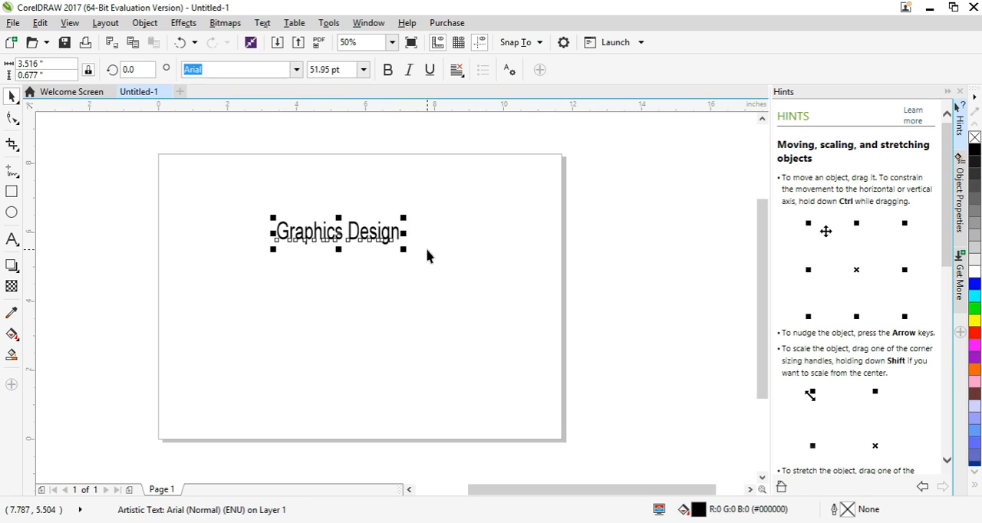
{"action": "key", "text": "ctrl+z"}
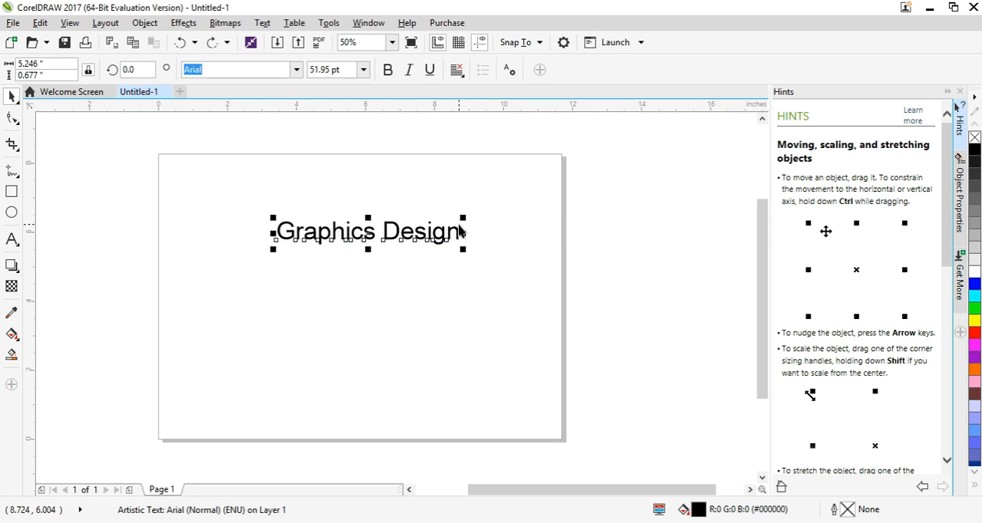
- Set the "Graphics Design" text's font to Forza Bold and scale it to about 51 pt near the middle of the page
{"action": "mouse_move", "coordinate": [467, 214]}
{"action": "left_mouse_down"}
{"action": "mouse_move", "coordinate": [445, 230]}
{"action": "mouse_move", "coordinate": [481, 204]}
{"action": "left_mouse_up"}
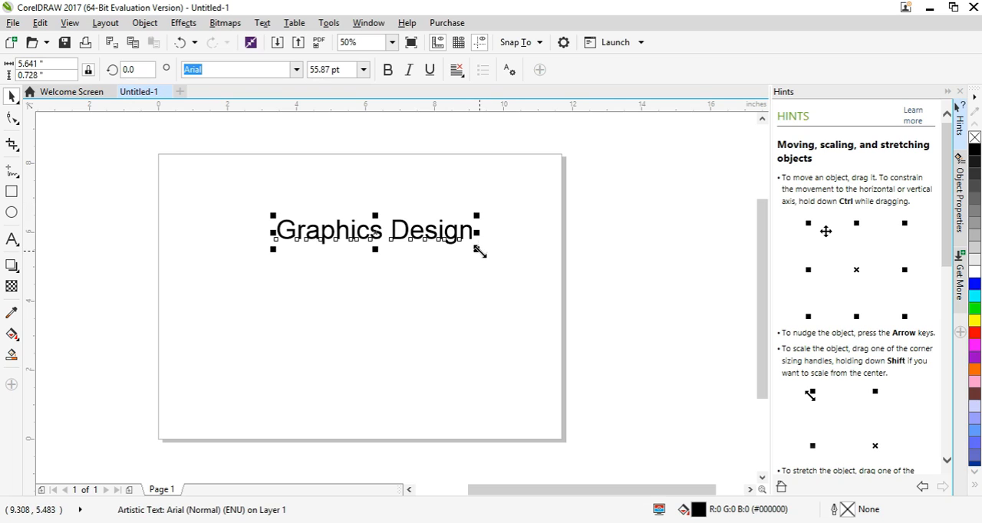
{"action": "left_click_drag", "start_coordinate": [479, 252], "coordinate": [401, 256]}
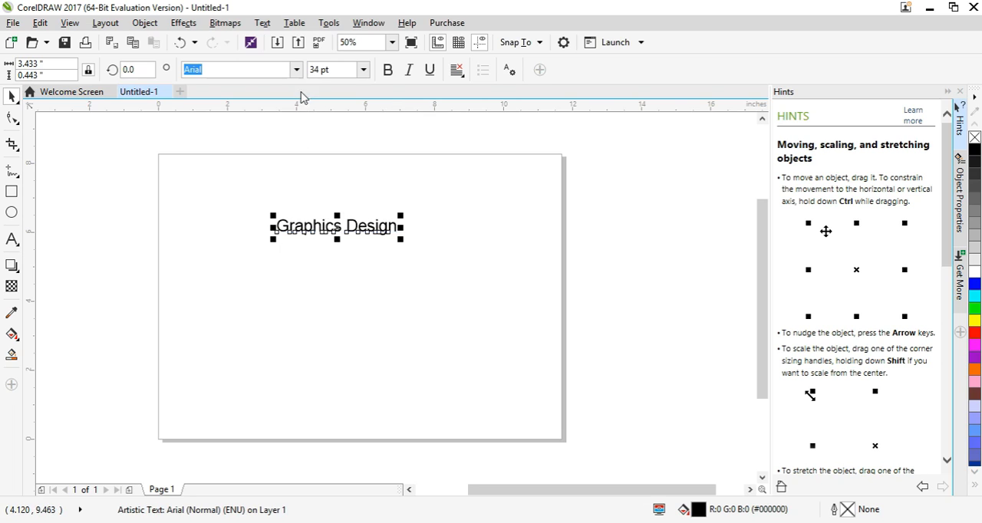
{"action": "left_click", "coordinate": [296, 70]}
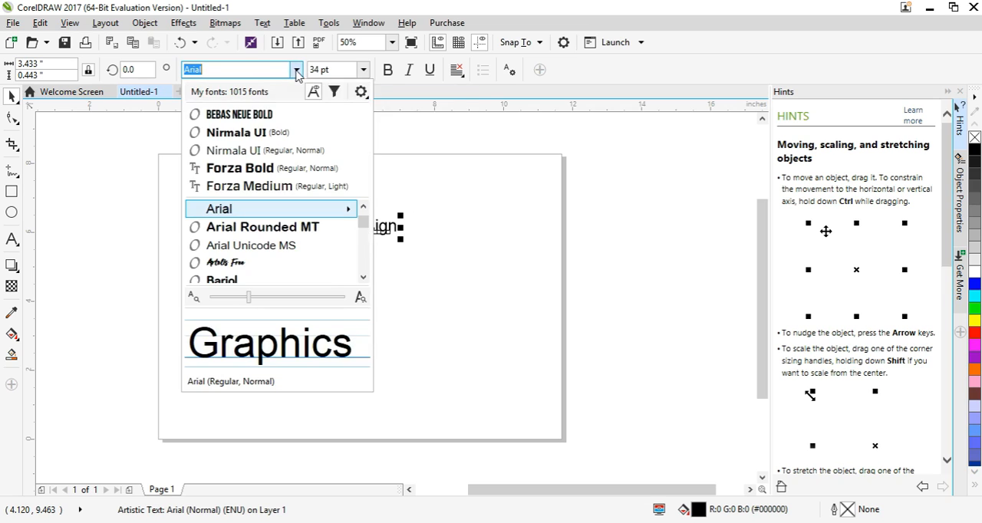
{"action": "left_click", "coordinate": [261, 175]}
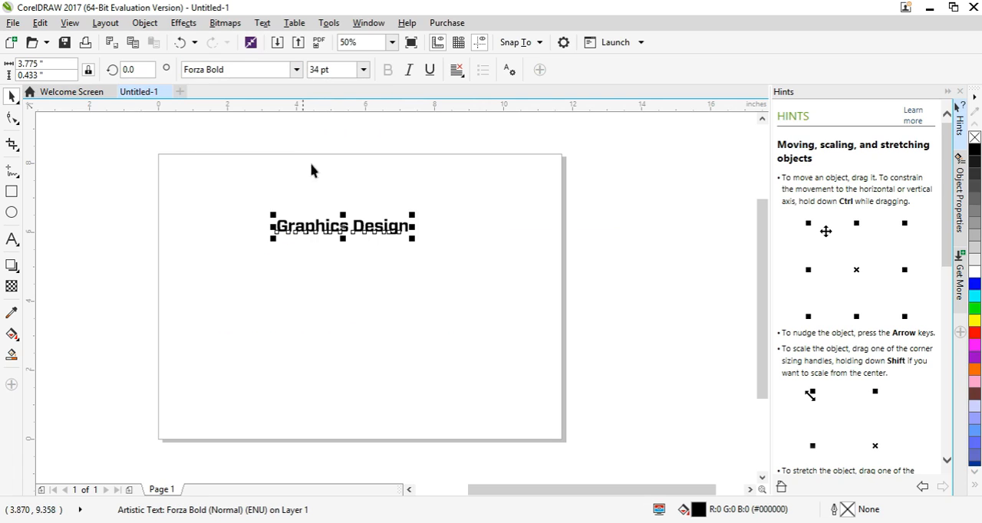
{"action": "left_click_drag", "start_coordinate": [406, 244], "coordinate": [390, 278]}
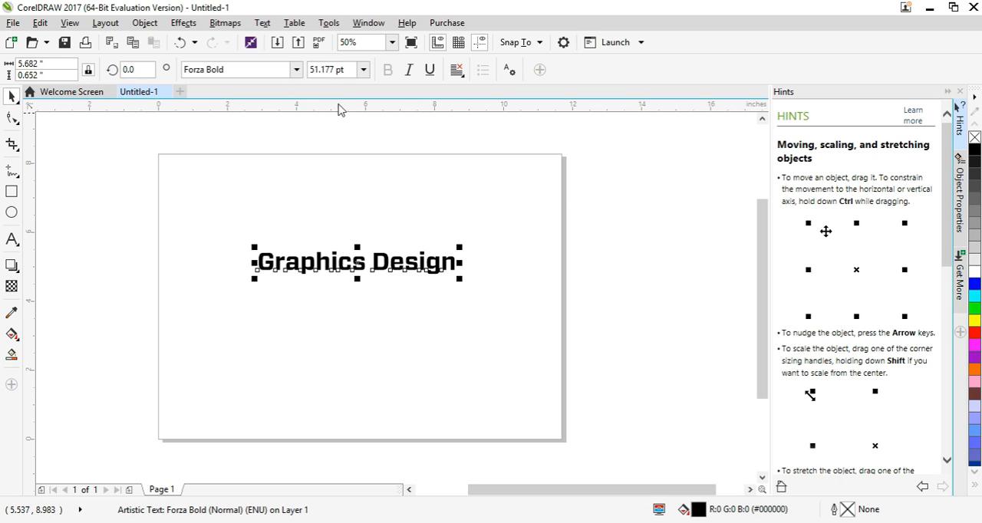
- Try the Freebooter Script font on the text at about 68 pt, and undo both the resize and the font change
{"action": "left_click", "coordinate": [296, 69]}
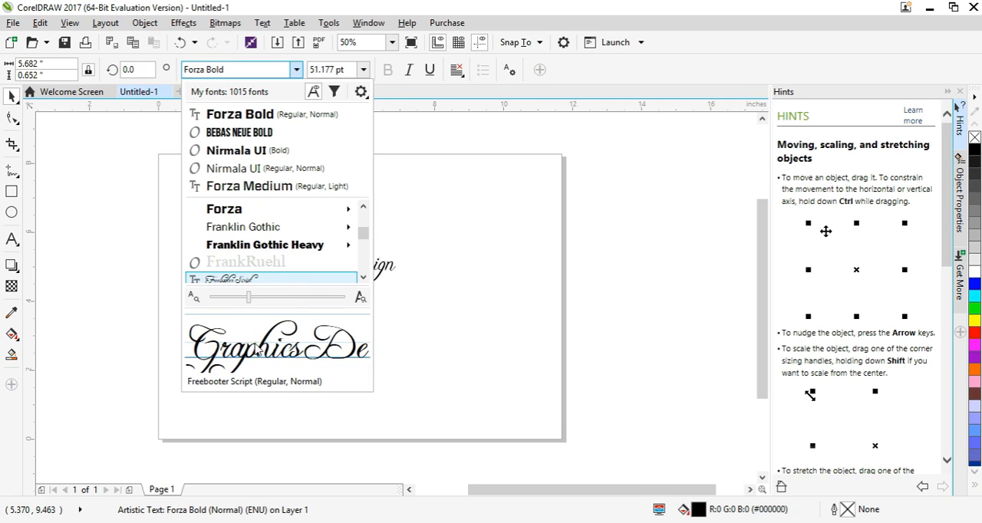
{"action": "left_click", "coordinate": [258, 279]}
{"action": "scroll", "coordinate": [383, 267], "scroll_direction": "up", "scroll_amount": 1}
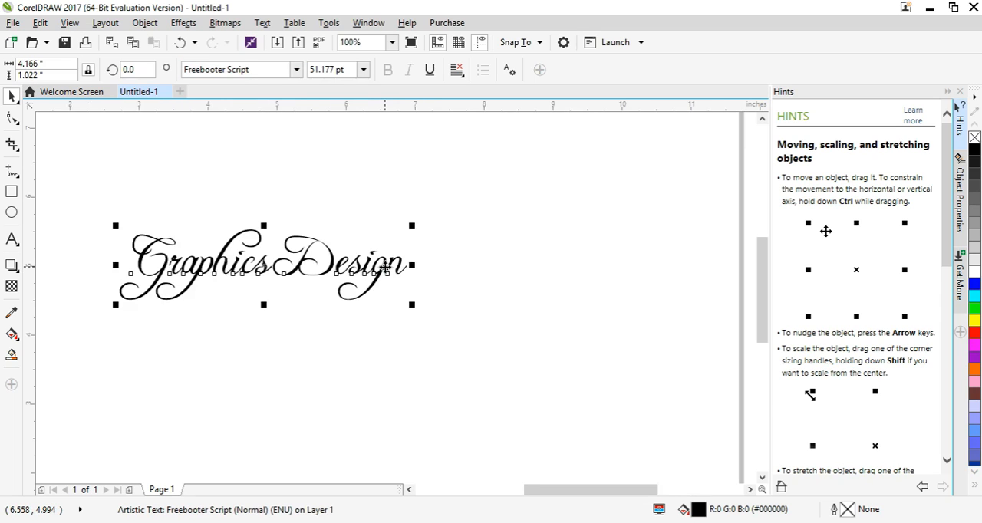
{"action": "scroll", "coordinate": [383, 267], "scroll_direction": "down", "scroll_amount": 2}
{"action": "scroll", "coordinate": [384, 267], "scroll_direction": "up", "scroll_amount": 2}
{"action": "scroll", "coordinate": [385, 276], "scroll_direction": "down", "scroll_amount": 1}
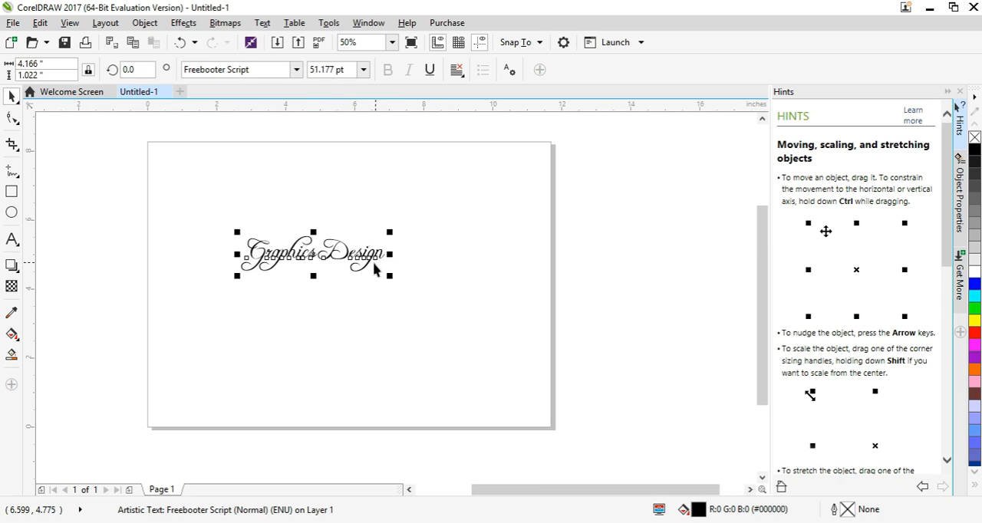
{"action": "scroll", "coordinate": [376, 272], "scroll_direction": "up", "scroll_amount": 1}
{"action": "left_click_drag", "start_coordinate": [417, 287], "coordinate": [510, 347]}
{"action": "scroll", "coordinate": [368, 305], "scroll_direction": "down", "scroll_amount": 2}
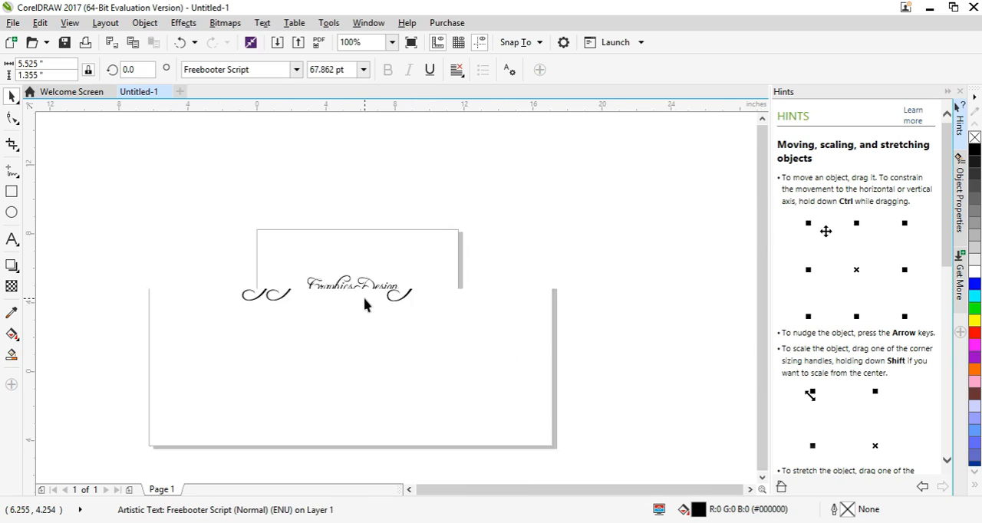
{"action": "scroll", "coordinate": [373, 306], "scroll_direction": "up", "scroll_amount": 1}
{"action": "key", "text": "ctrl+z"}
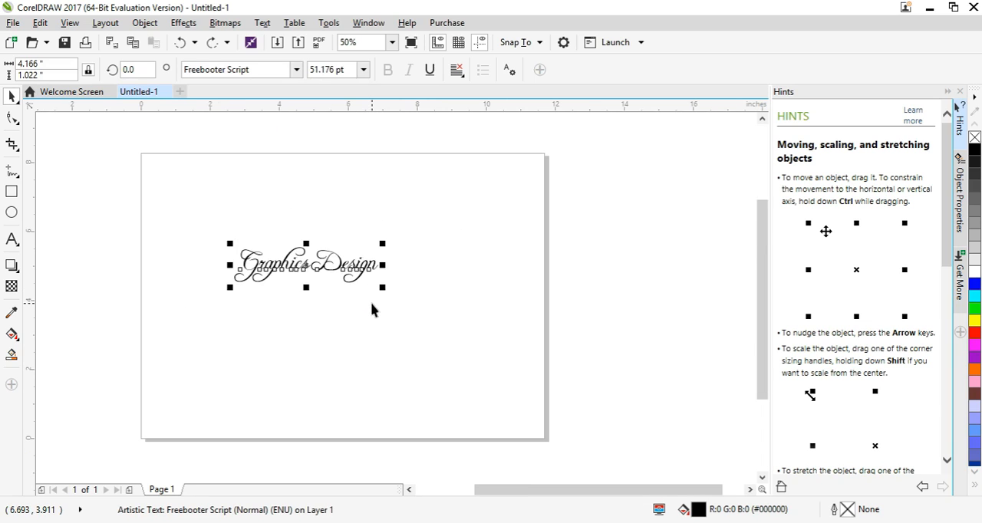
{"action": "key", "text": "ctrl+z"}
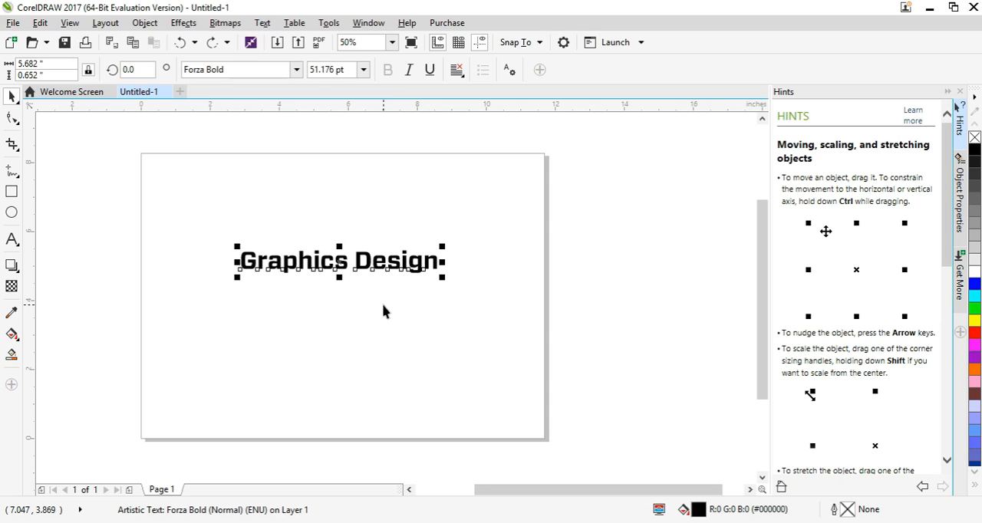
- Set the font of the "Graphics Design" text to Arial
{"action": "left_click", "coordinate": [296, 70]}
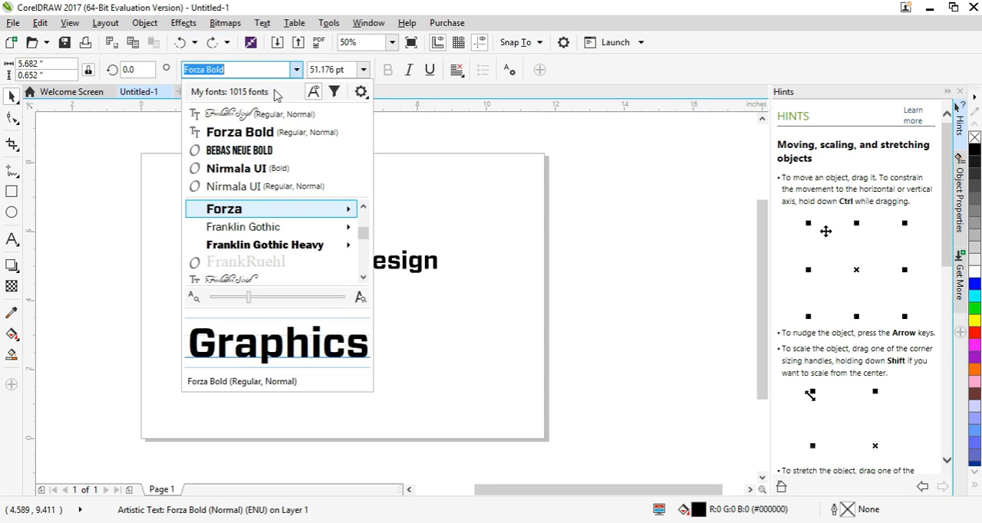
{"action": "key", "text": "Escape"}
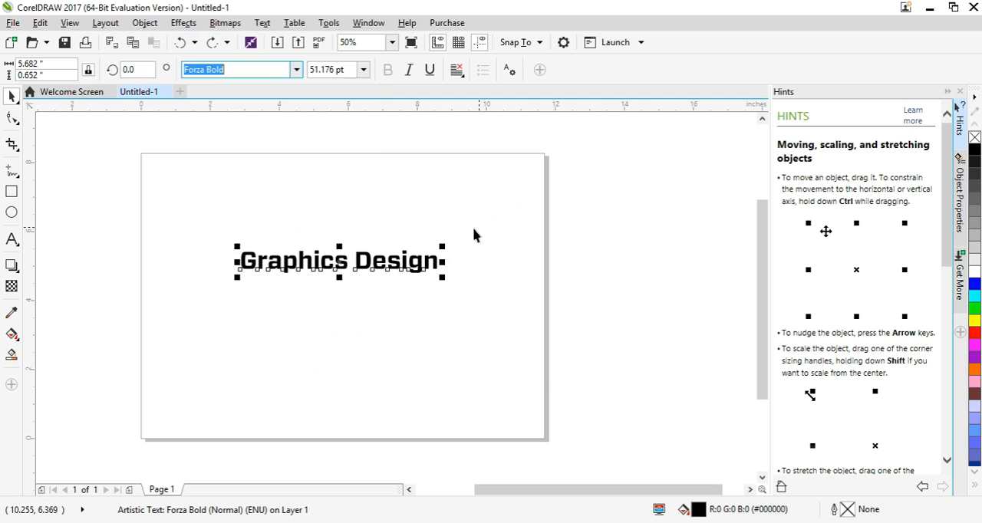
{"action": "left_click", "coordinate": [326, 264]}
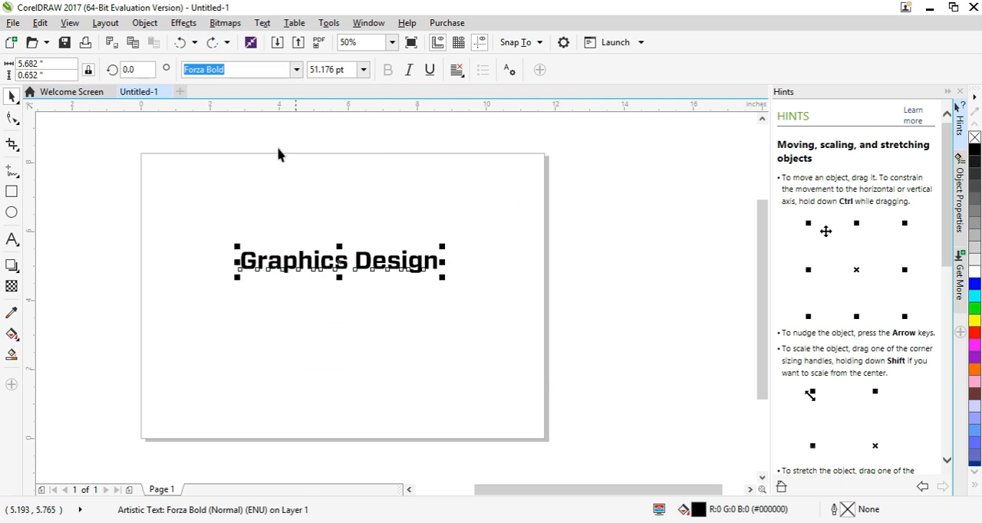
{"action": "type", "text": "Arial"}
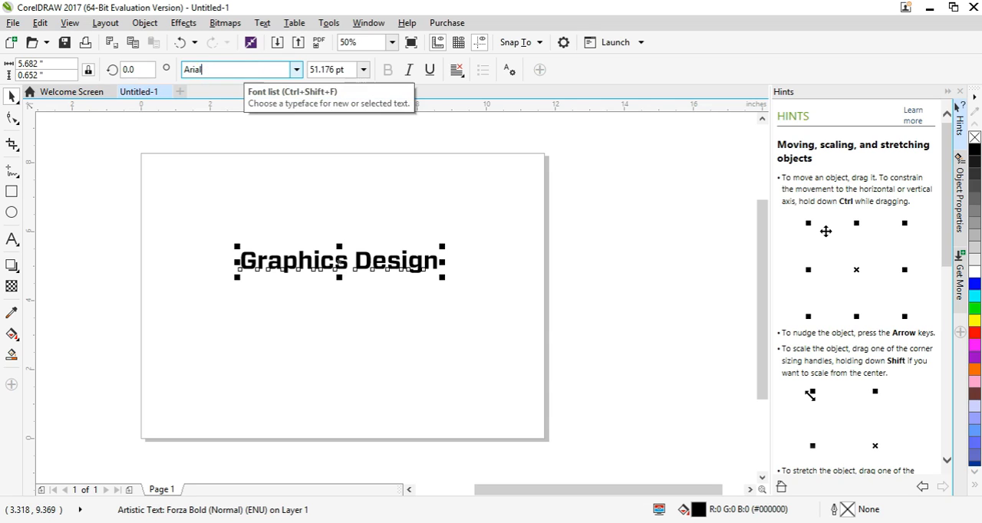
{"action": "key", "text": "Return"}
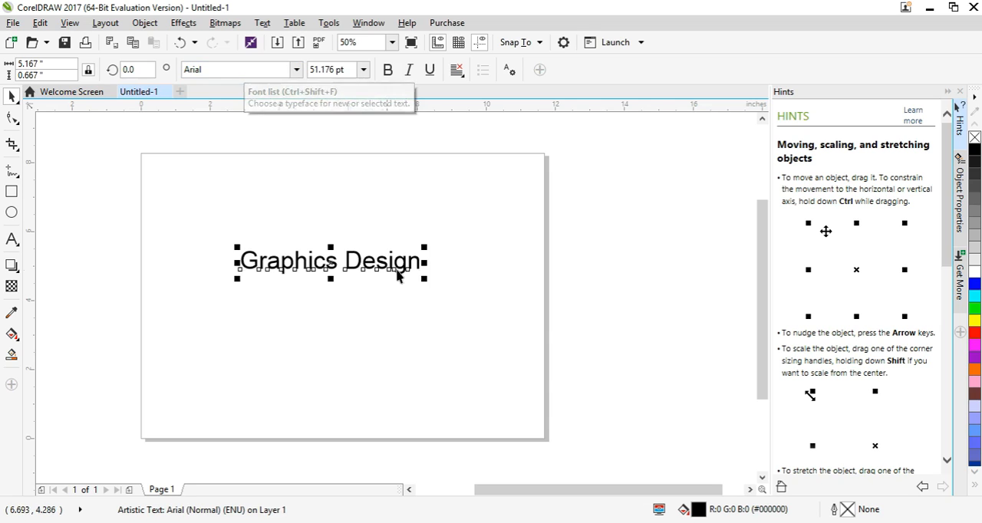
{"action": "left_click", "coordinate": [454, 294]}
{"action": "left_click", "coordinate": [384, 267]}
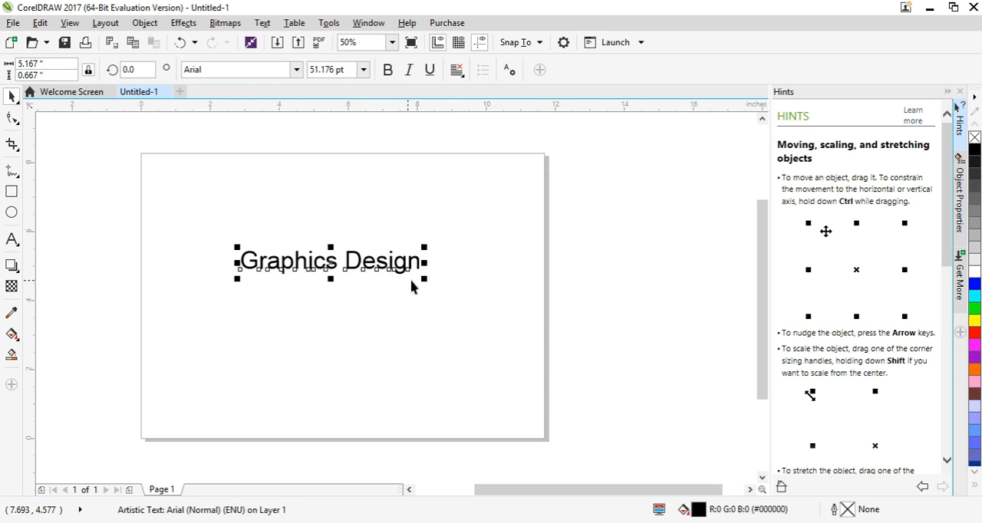
{"action": "left_click", "coordinate": [470, 269]}
{"action": "left_click", "coordinate": [362, 264]}
{"action": "left_click", "coordinate": [348, 261]}
{"action": "left_click_drag", "start_coordinate": [422, 246], "coordinate": [429, 280]}
{"action": "left_click", "coordinate": [441, 284]}
- Tighten the character spacing of the "Graphics Design" text slightly with the Shape tool, and return to object selection
{"action": "left_click", "coordinate": [386, 268]}
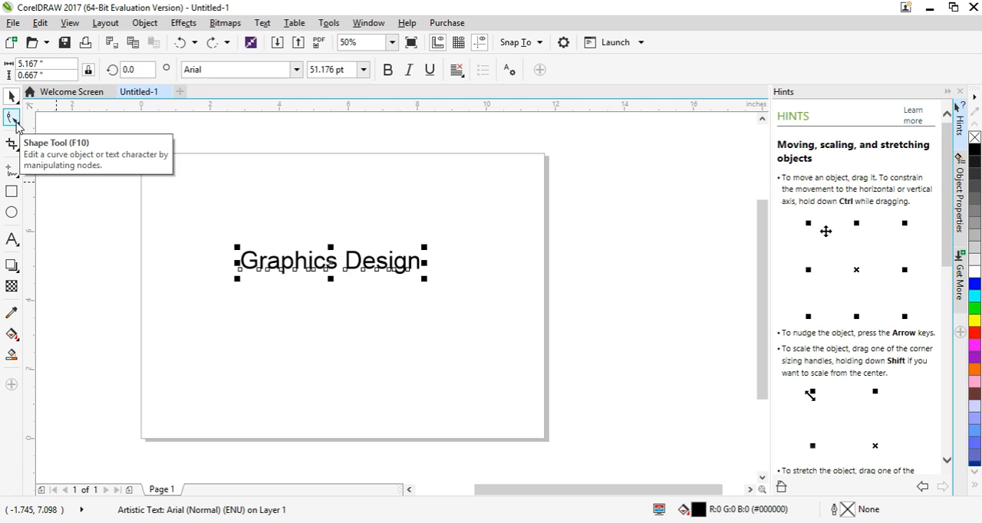
{"action": "left_click", "coordinate": [13, 118]}
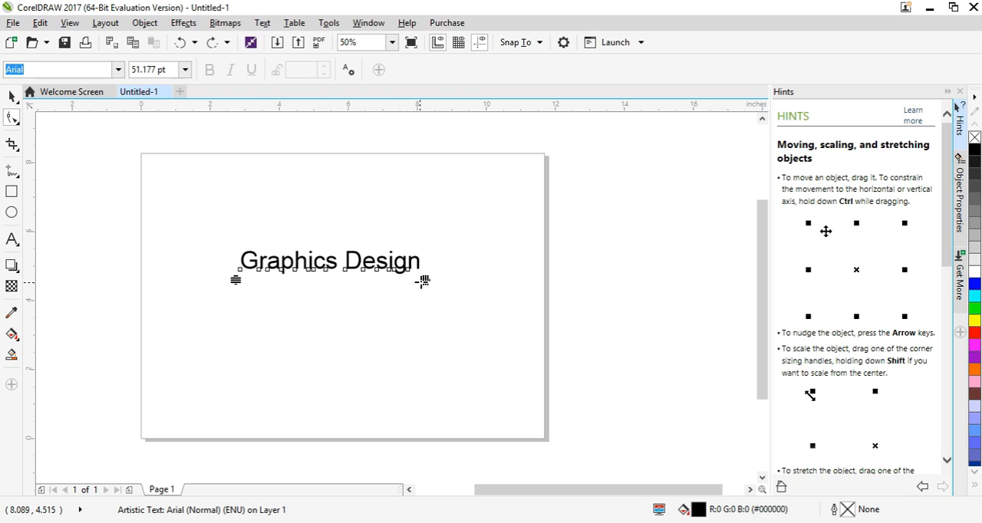
{"action": "left_click_drag", "start_coordinate": [423, 282], "coordinate": [412, 303]}
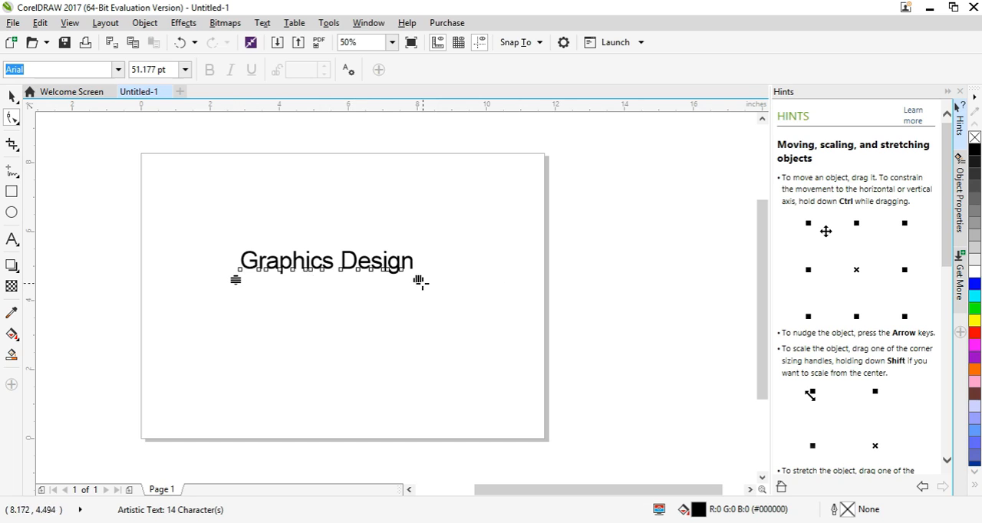
{"action": "mouse_move", "coordinate": [417, 281]}
{"action": "left_mouse_down"}
{"action": "mouse_move", "coordinate": [475, 274]}
{"action": "mouse_move", "coordinate": [379, 289]}
{"action": "mouse_move", "coordinate": [408, 284]}
{"action": "left_mouse_up"}
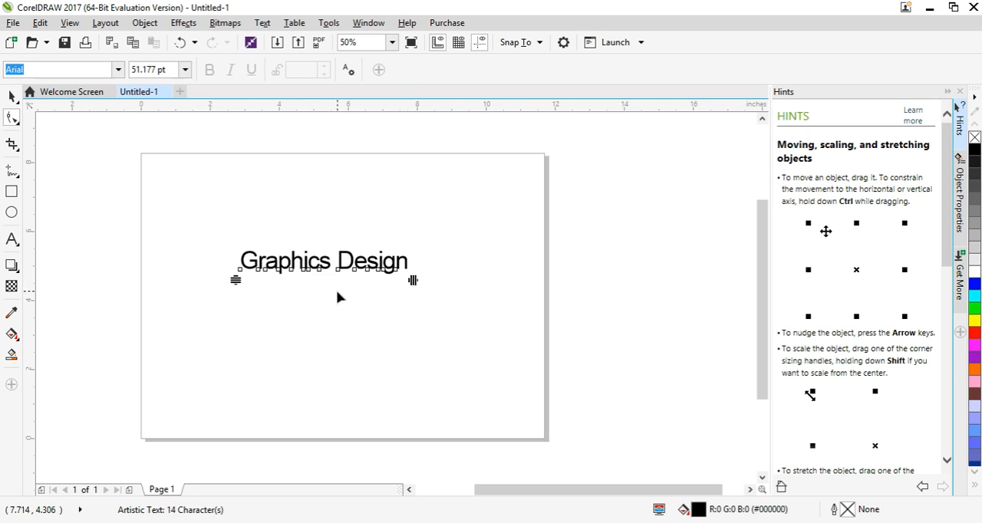
{"action": "left_click_drag", "start_coordinate": [235, 283], "coordinate": [235, 284]}
{"action": "left_click", "coordinate": [340, 261]}
{"action": "right_click", "coordinate": [340, 263]}
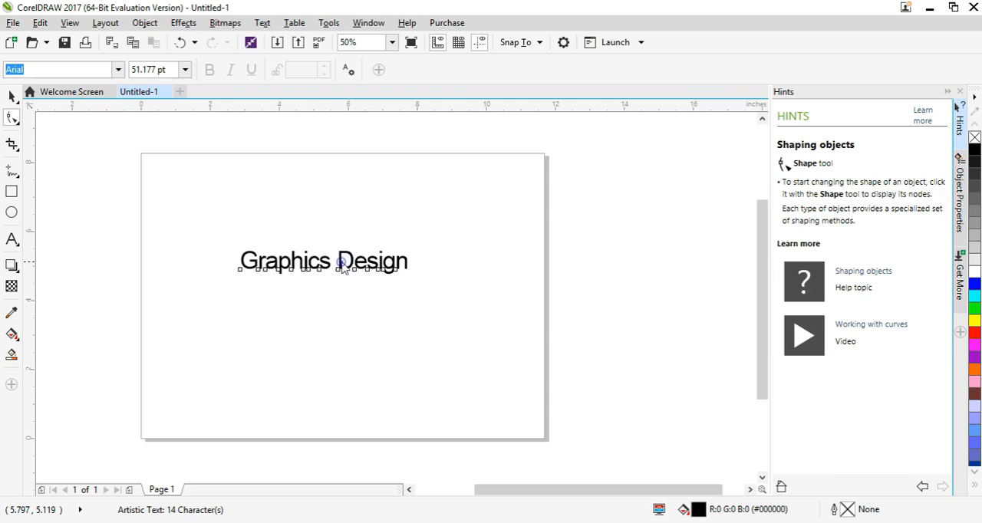
{"action": "left_click", "coordinate": [12, 96]}
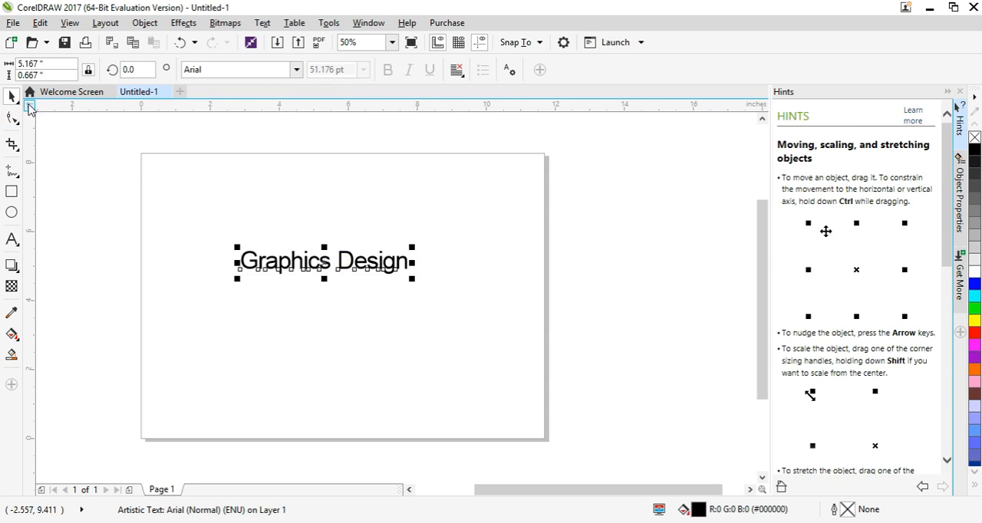
- Break the "Graphics Design" text into two lines before "Design" and adjust its line and character spacing with the Shape tool
{"action": "double_click", "coordinate": [340, 264]}
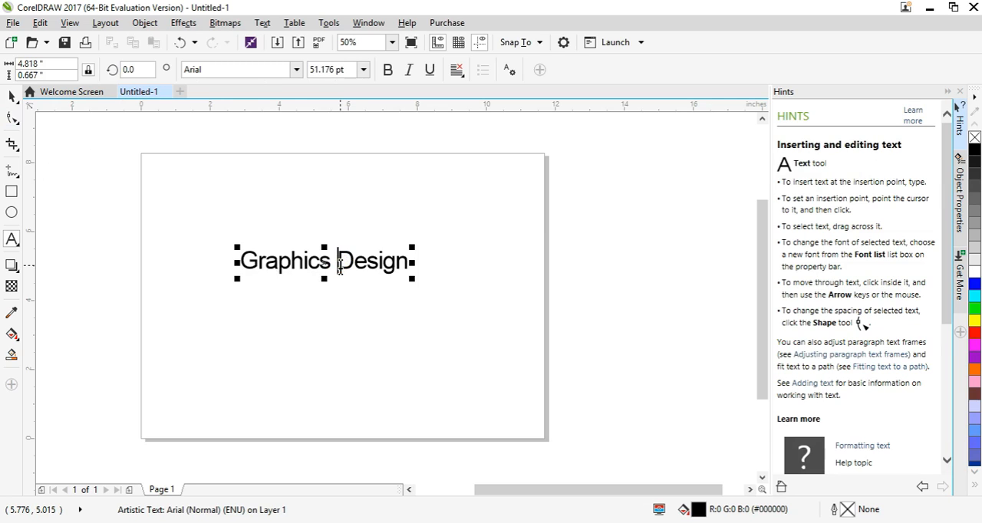
{"action": "key", "text": "Return"}
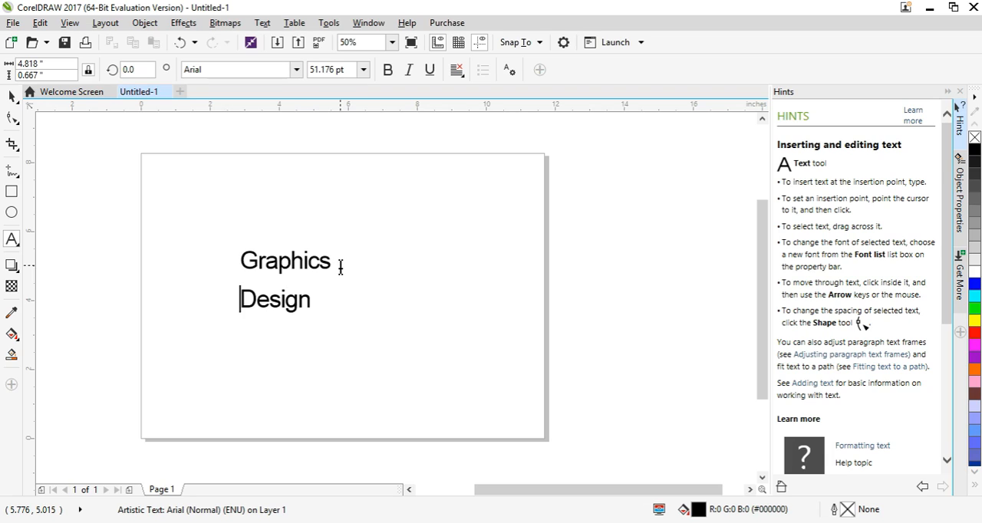
{"action": "left_click", "coordinate": [12, 120]}
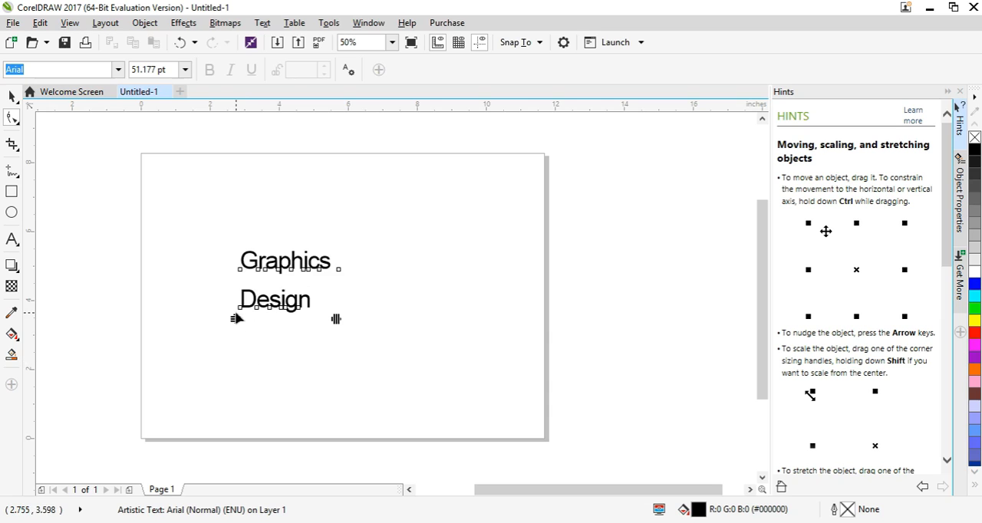
{"action": "left_click_drag", "start_coordinate": [236, 319], "coordinate": [237, 284]}
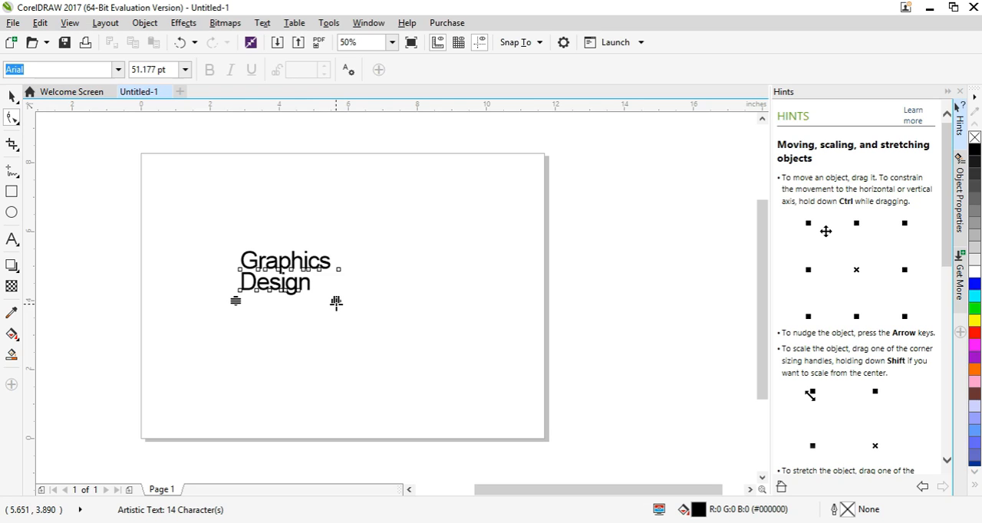
{"action": "mouse_move", "coordinate": [336, 302]}
{"action": "left_mouse_down"}
{"action": "mouse_move", "coordinate": [417, 302]}
{"action": "mouse_move", "coordinate": [322, 313]}
{"action": "mouse_move", "coordinate": [339, 314]}
{"action": "left_mouse_up"}
{"action": "mouse_move", "coordinate": [237, 305]}
{"action": "left_mouse_down"}
{"action": "mouse_move", "coordinate": [237, 317]}
{"action": "mouse_move", "coordinate": [237, 305]}
{"action": "left_mouse_up"}
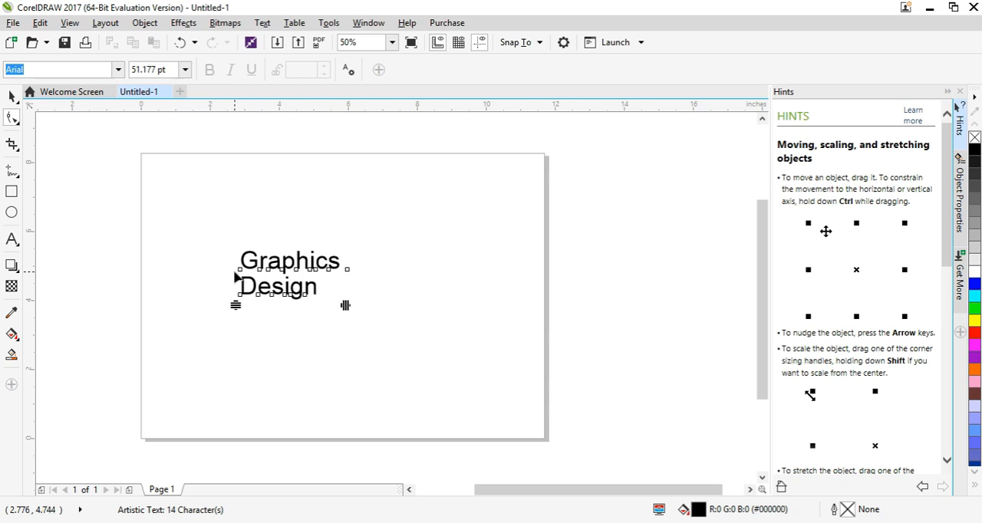
- Convert the two-line "Graphics Design" text to curves
{"action": "key", "text": "ctrl+q"}
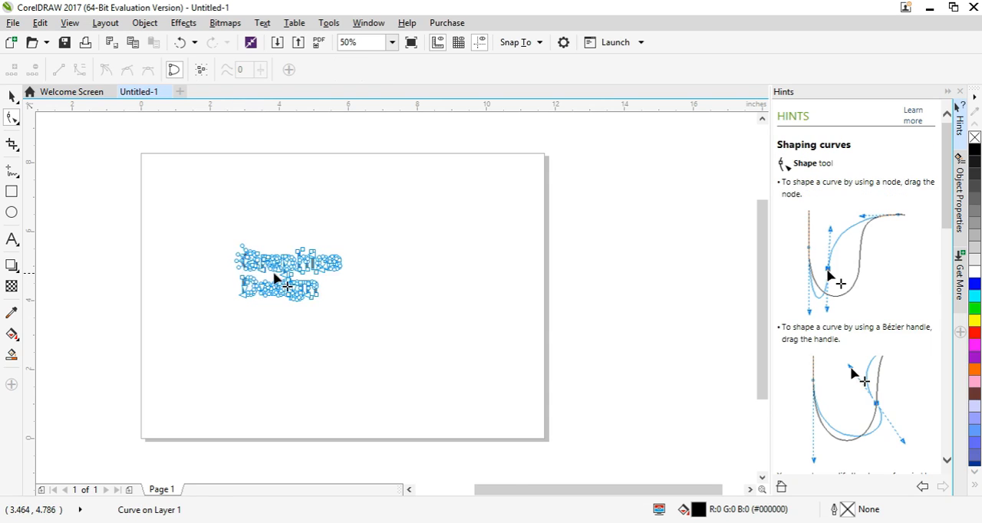
{"action": "scroll", "coordinate": [284, 276], "scroll_direction": "up", "scroll_amount": 2}
{"action": "scroll", "coordinate": [286, 276], "scroll_direction": "down", "scroll_amount": 1}
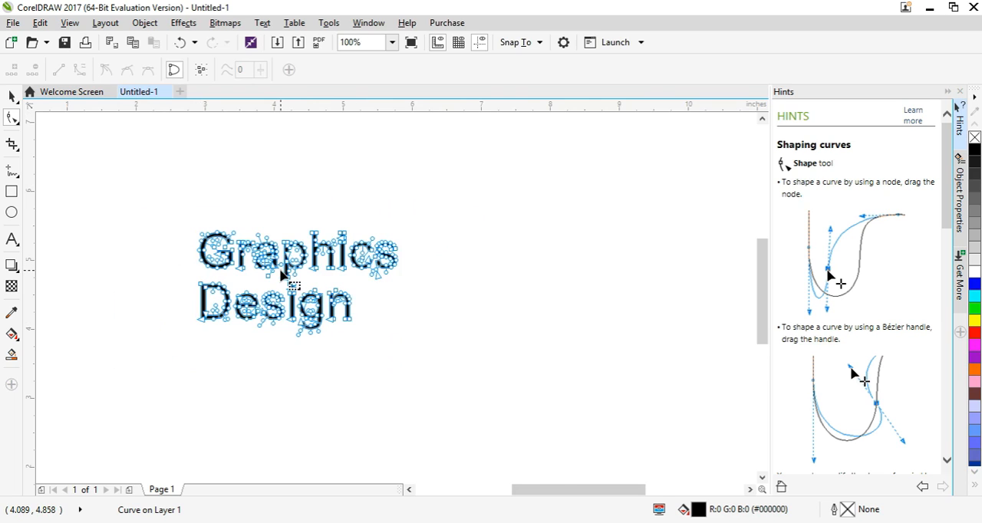
{"action": "scroll", "coordinate": [282, 273], "scroll_direction": "up", "scroll_amount": 2}
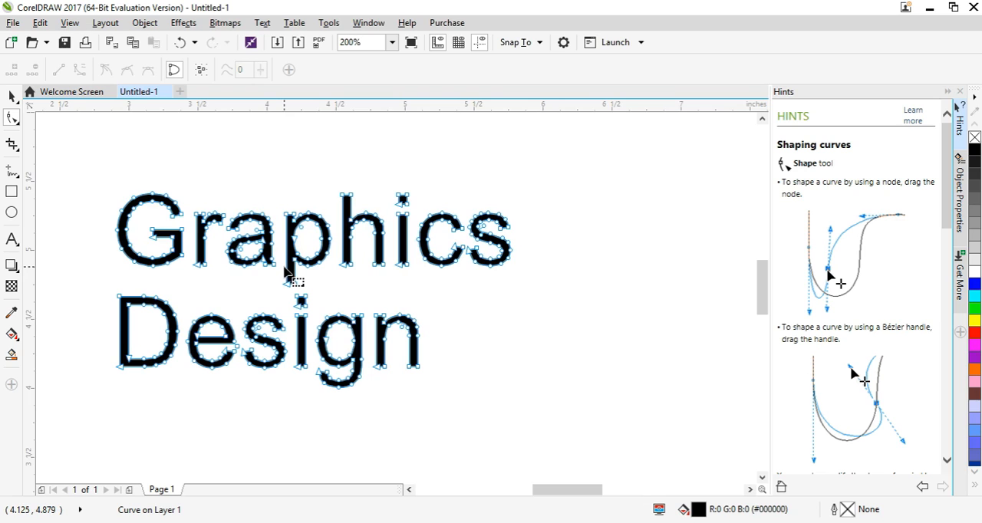
{"action": "scroll", "coordinate": [337, 272], "scroll_direction": "down", "scroll_amount": 1}
{"action": "scroll", "coordinate": [340, 269], "scroll_direction": "up", "scroll_amount": 1}
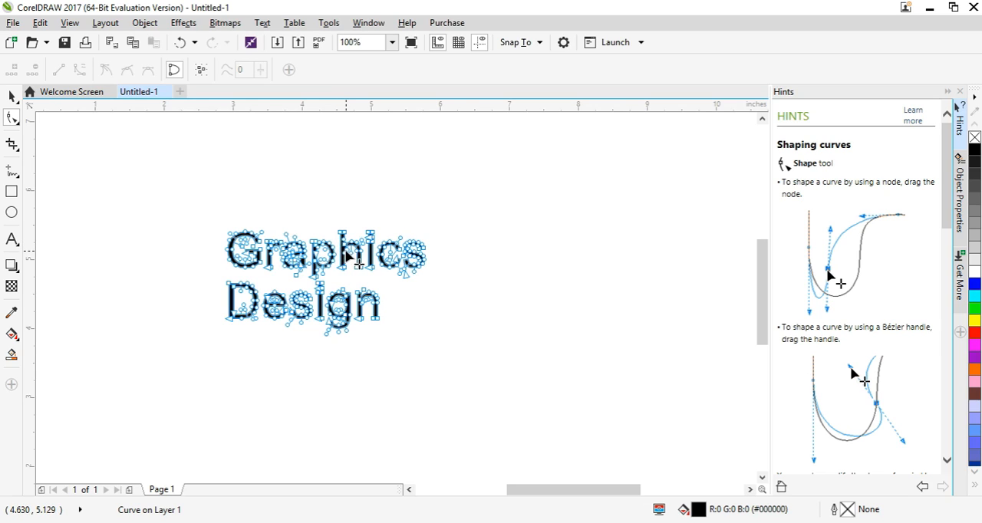
{"action": "scroll", "coordinate": [347, 250], "scroll_direction": "down", "scroll_amount": 2}
{"action": "scroll", "coordinate": [349, 250], "scroll_direction": "up", "scroll_amount": 4}
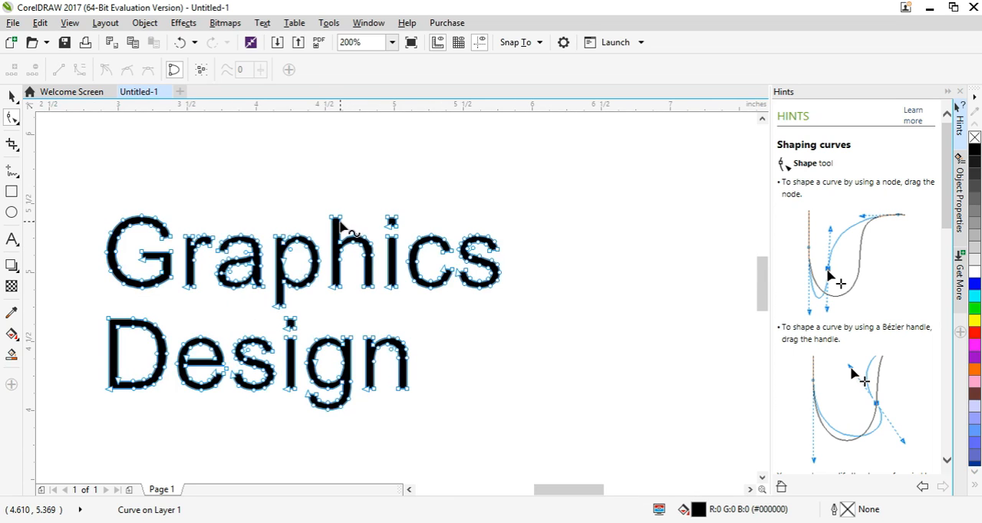
- Pull several nodes of the letter "h" in "Graphics" outward into long spikes, and delete one of the displaced nodes
{"action": "left_click_drag", "start_coordinate": [339, 218], "coordinate": [399, 162]}
{"action": "scroll", "coordinate": [338, 230], "scroll_direction": "down", "scroll_amount": 2}
{"action": "left_click_drag", "start_coordinate": [354, 257], "coordinate": [399, 303]}
{"action": "scroll", "coordinate": [365, 277], "scroll_direction": "up", "scroll_amount": 2}
{"action": "left_click_drag", "start_coordinate": [344, 246], "coordinate": [286, 282]}
{"action": "scroll", "coordinate": [330, 237], "scroll_direction": "down", "scroll_amount": 2}
{"action": "scroll", "coordinate": [405, 288], "scroll_direction": "up", "scroll_amount": 2}
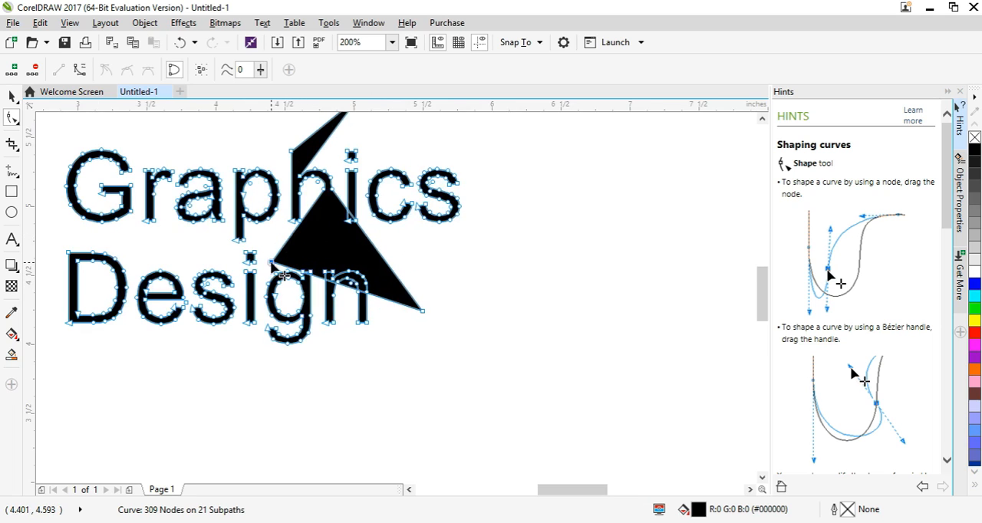
{"action": "key", "text": "Delete"}
{"action": "scroll", "coordinate": [357, 241], "scroll_direction": "down", "scroll_amount": 2}
{"action": "scroll", "coordinate": [358, 241], "scroll_direction": "up", "scroll_amount": 2}
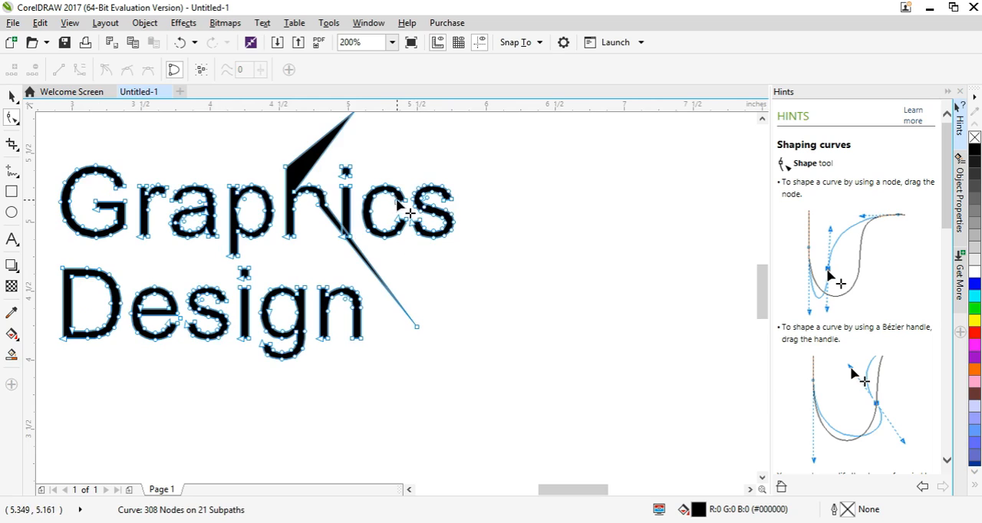
- Reshape the letter "c" in "Graphics" by pulling its upper end upward and its outer curve down toward the "i"
{"action": "left_click", "coordinate": [398, 197]}
{"action": "left_click_drag", "start_coordinate": [399, 189], "coordinate": [406, 144]}
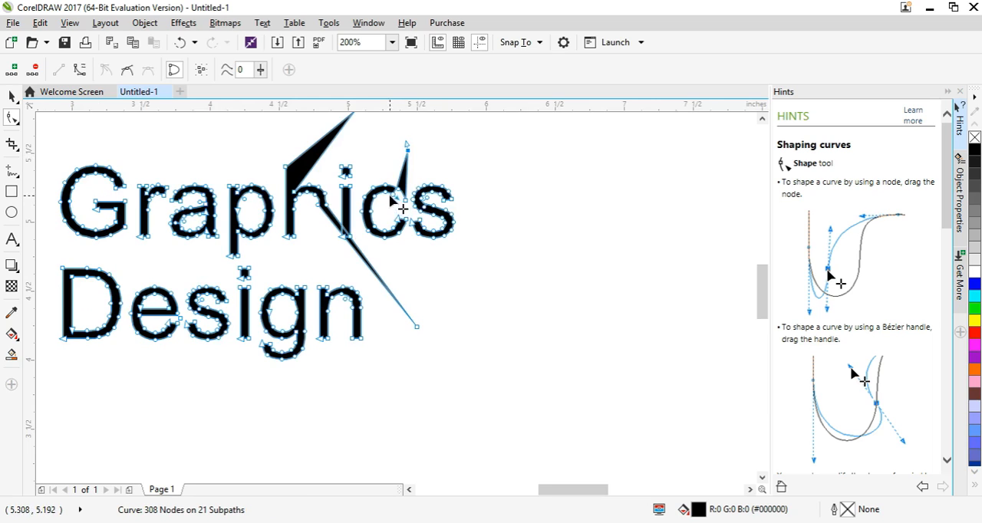
{"action": "left_click_drag", "start_coordinate": [371, 218], "coordinate": [339, 257]}
- Delete two nodes at the lower end of the letter "s" in "Graphics" to round off its tip
{"action": "scroll", "coordinate": [344, 247], "scroll_direction": "up", "scroll_amount": 2}
{"action": "scroll", "coordinate": [500, 211], "scroll_direction": "down", "scroll_amount": 2}
{"action": "scroll", "coordinate": [500, 208], "scroll_direction": "up", "scroll_amount": 2}
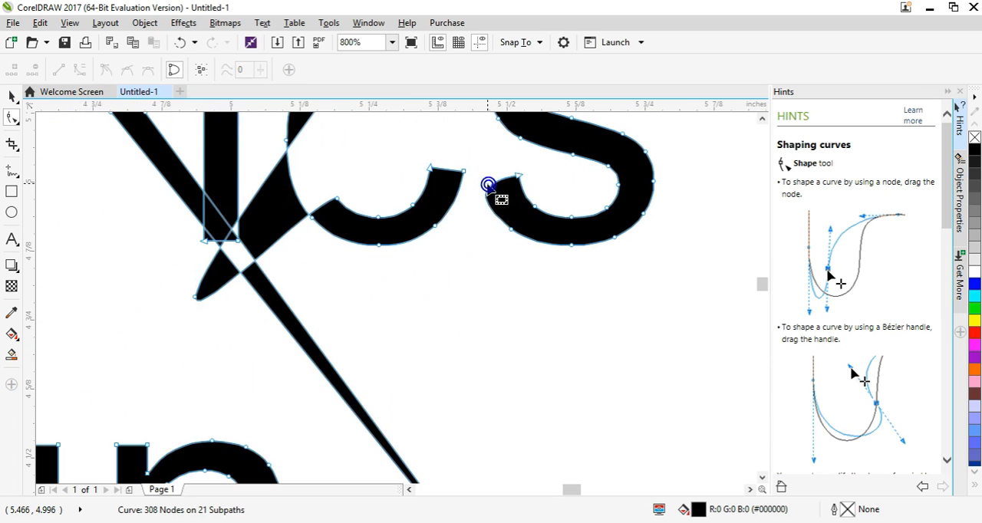
{"action": "scroll", "coordinate": [499, 197], "scroll_direction": "down", "scroll_amount": 3}
{"action": "scroll", "coordinate": [519, 208], "scroll_direction": "up", "scroll_amount": 3}
{"action": "scroll", "coordinate": [476, 219], "scroll_direction": "down", "scroll_amount": 3}
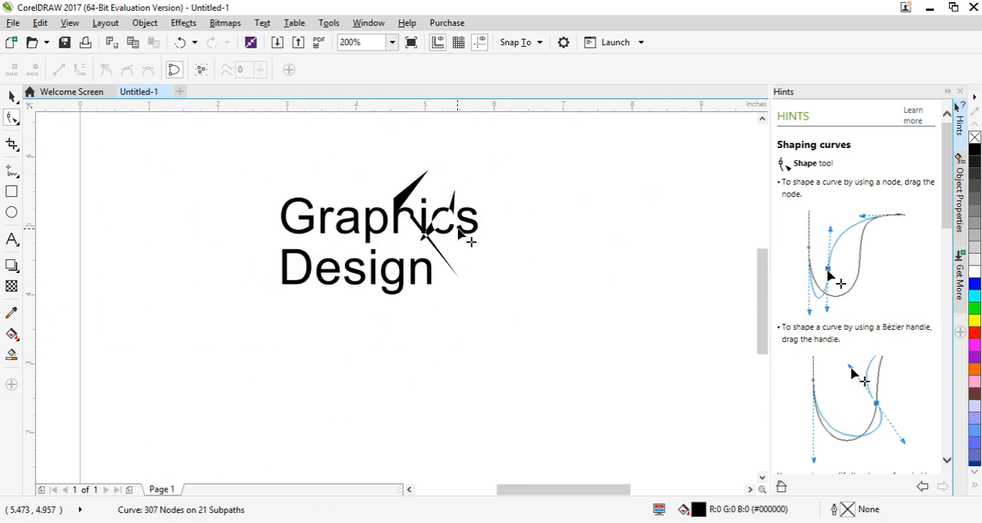
{"action": "scroll", "coordinate": [460, 230], "scroll_direction": "up", "scroll_amount": 3}
{"action": "double_click", "coordinate": [422, 224]}
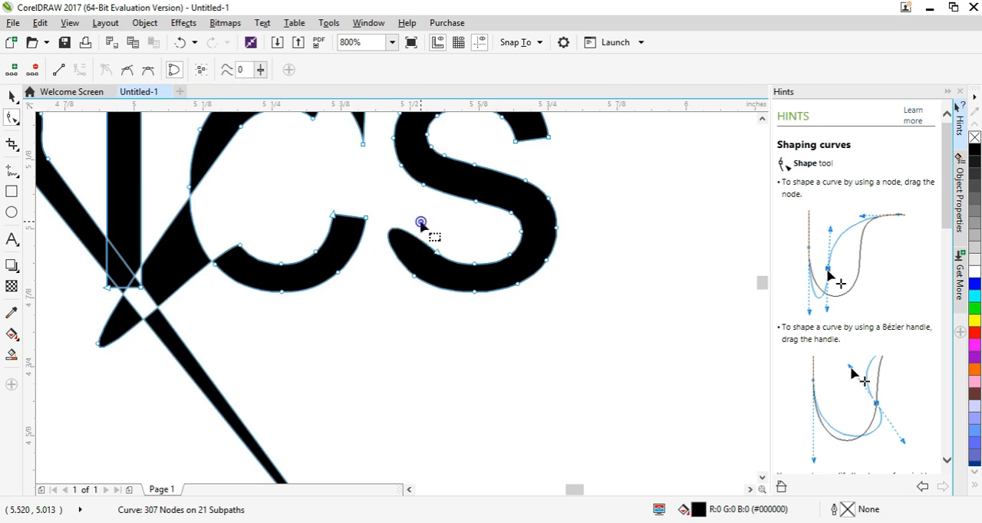
- Examine the reshaped letters of "Graphics" closely and from a distance at several zoom levels
{"action": "scroll", "coordinate": [426, 231], "scroll_direction": "down", "scroll_amount": 2}
{"action": "scroll", "coordinate": [418, 237], "scroll_direction": "up", "scroll_amount": 1}
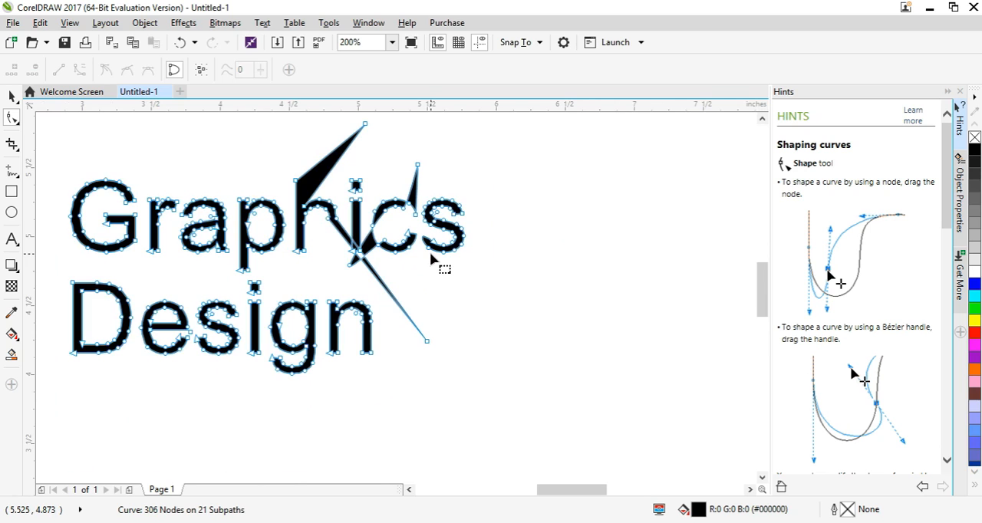
{"action": "scroll", "coordinate": [430, 255], "scroll_direction": "up", "scroll_amount": 4}
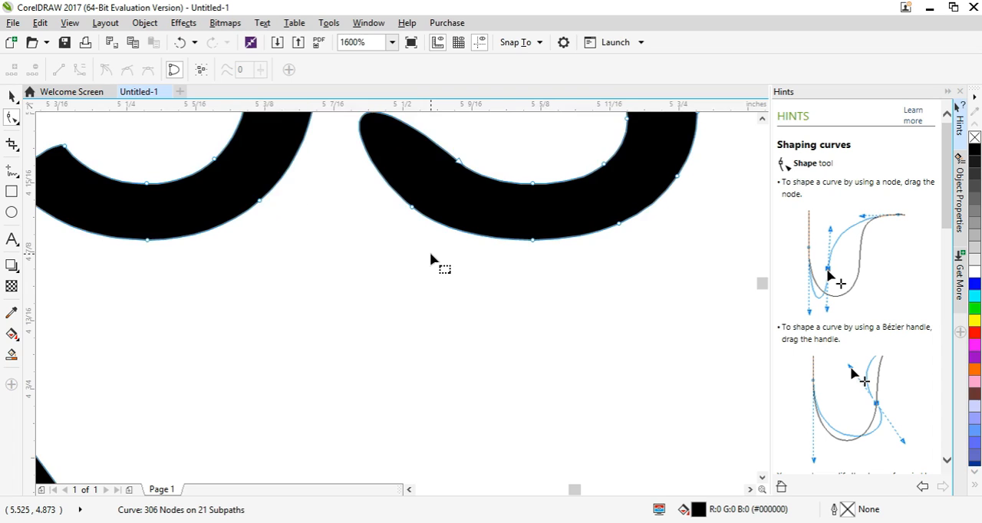
{"action": "scroll", "coordinate": [430, 256], "scroll_direction": "down", "scroll_amount": 6}
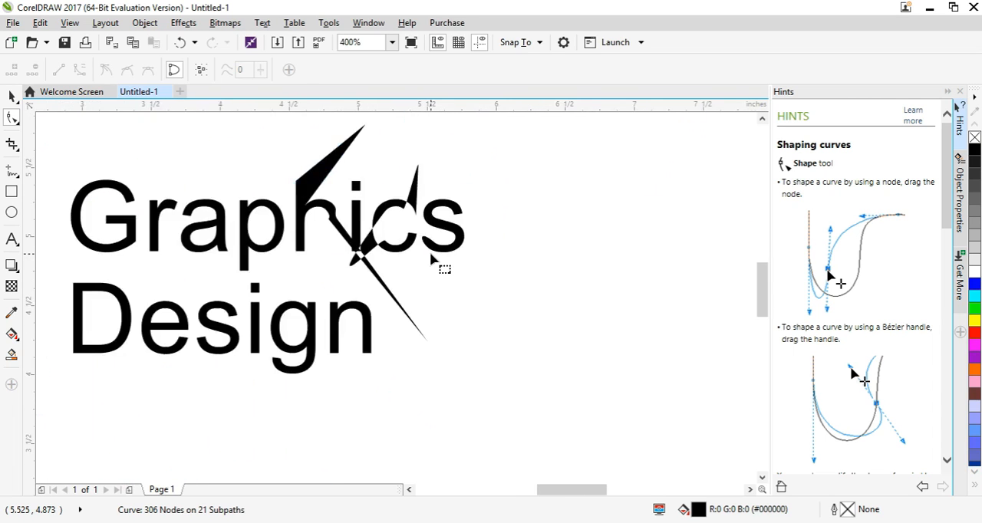
{"action": "scroll", "coordinate": [430, 255], "scroll_direction": "up", "scroll_amount": 3}
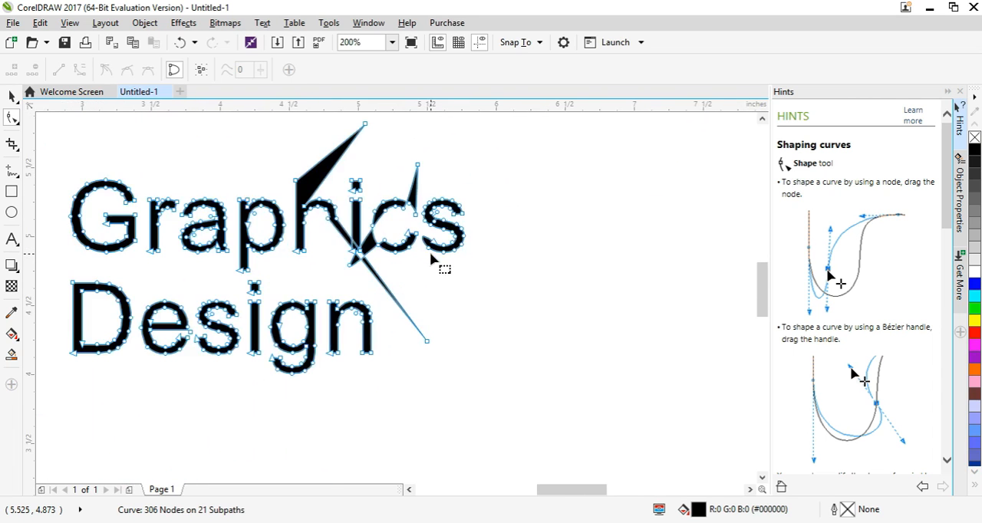
{"action": "scroll", "coordinate": [431, 257], "scroll_direction": "down", "scroll_amount": 1}
{"action": "scroll", "coordinate": [431, 256], "scroll_direction": "down", "scroll_amount": 1}
{"action": "scroll", "coordinate": [431, 255], "scroll_direction": "up", "scroll_amount": 1}
{"action": "scroll", "coordinate": [430, 256], "scroll_direction": "up", "scroll_amount": 1}
{"action": "scroll", "coordinate": [430, 255], "scroll_direction": "down", "scroll_amount": 1}
{"action": "scroll", "coordinate": [430, 256], "scroll_direction": "up", "scroll_amount": 2}
{"action": "scroll", "coordinate": [430, 256], "scroll_direction": "down", "scroll_amount": 2}
{"action": "scroll", "coordinate": [431, 257], "scroll_direction": "up", "scroll_amount": 1}
{"action": "scroll", "coordinate": [430, 257], "scroll_direction": "down", "scroll_amount": 1}
{"action": "scroll", "coordinate": [430, 256], "scroll_direction": "up", "scroll_amount": 1}
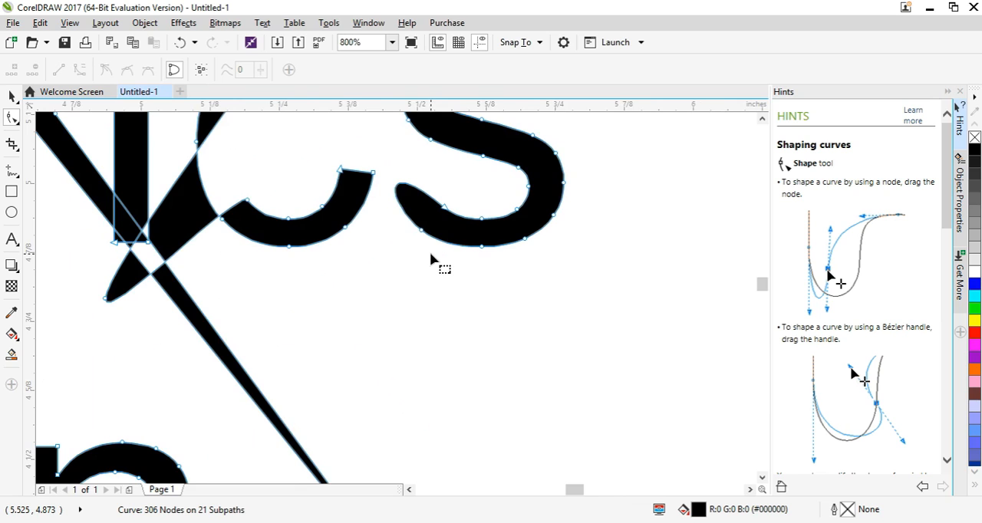
{"action": "scroll", "coordinate": [431, 256], "scroll_direction": "down", "scroll_amount": 2}
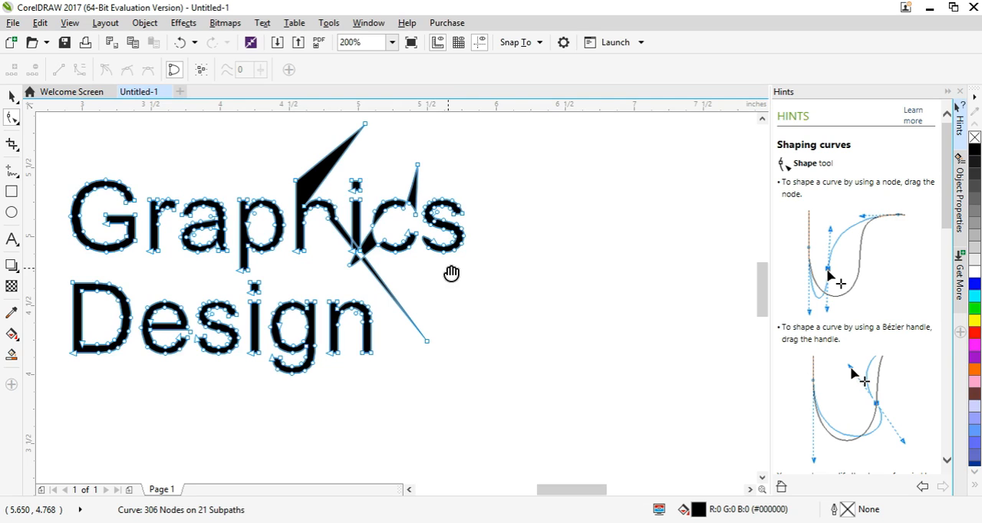
- Shift the view of the lettering with the Pan tool, alternating between panning and object selection
{"action": "mouse_move", "coordinate": [451, 274]}
{"action": "left_mouse_down"}
{"action": "mouse_move", "coordinate": [619, 283]}
{"action": "mouse_move", "coordinate": [557, 291]}
{"action": "mouse_move", "coordinate": [589, 288]}
{"action": "left_mouse_up"}
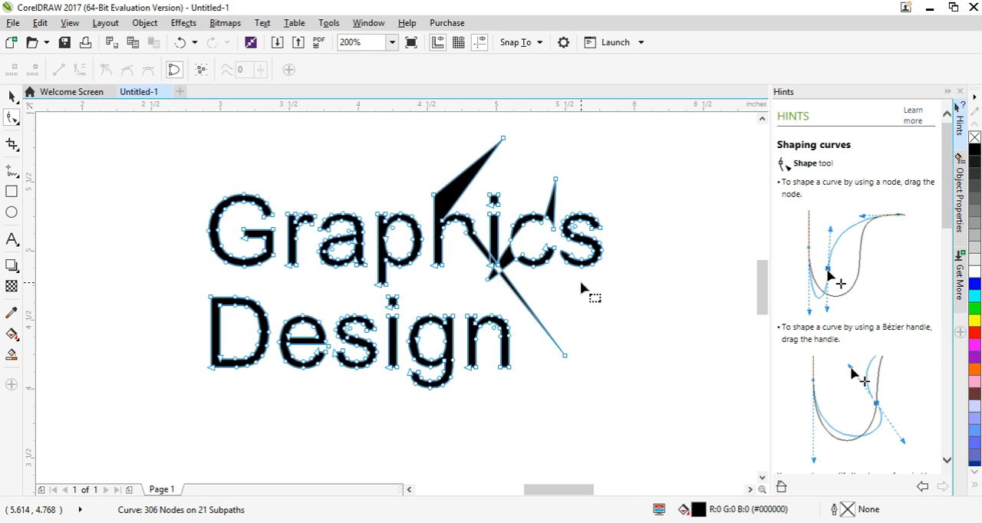
{"action": "key", "text": "h"}
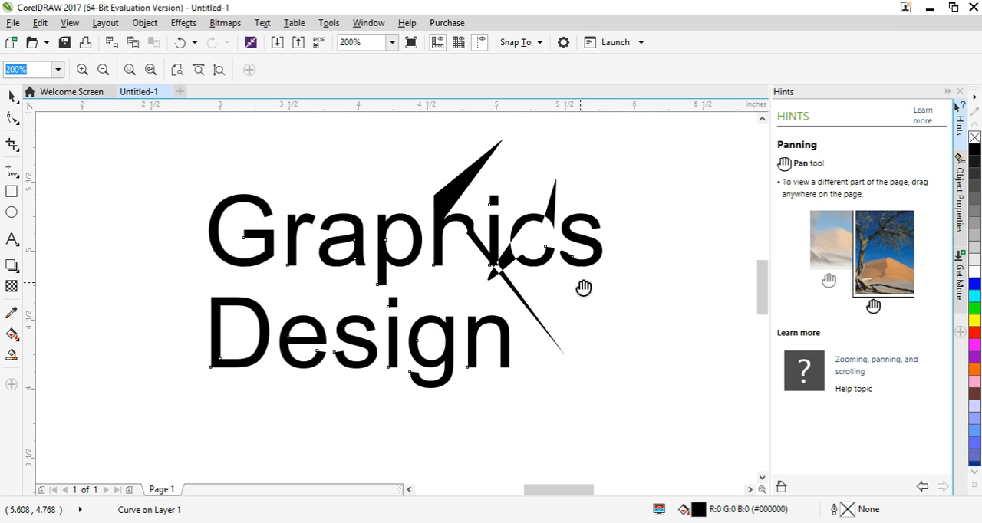
{"action": "mouse_move", "coordinate": [584, 287]}
{"action": "left_mouse_down"}
{"action": "mouse_move", "coordinate": [456, 305]}
{"action": "mouse_move", "coordinate": [556, 289]}
{"action": "mouse_move", "coordinate": [473, 289]}
{"action": "mouse_move", "coordinate": [604, 293]}
{"action": "left_mouse_up"}
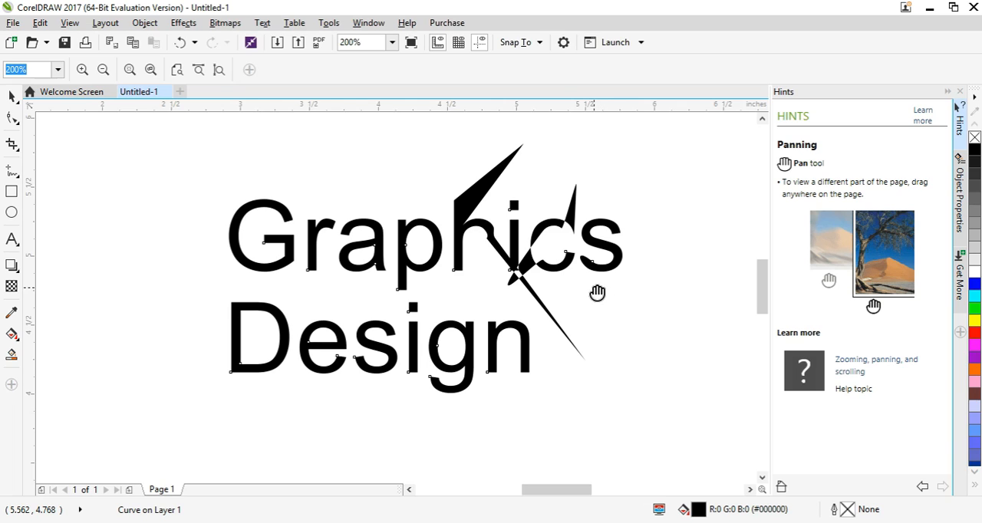
{"action": "key", "text": "space"}
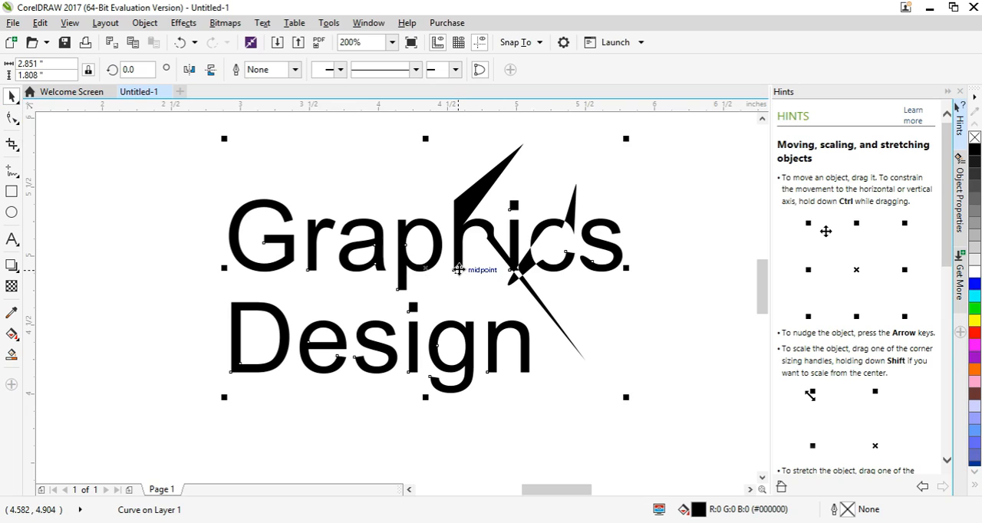
{"action": "key", "text": "h"}
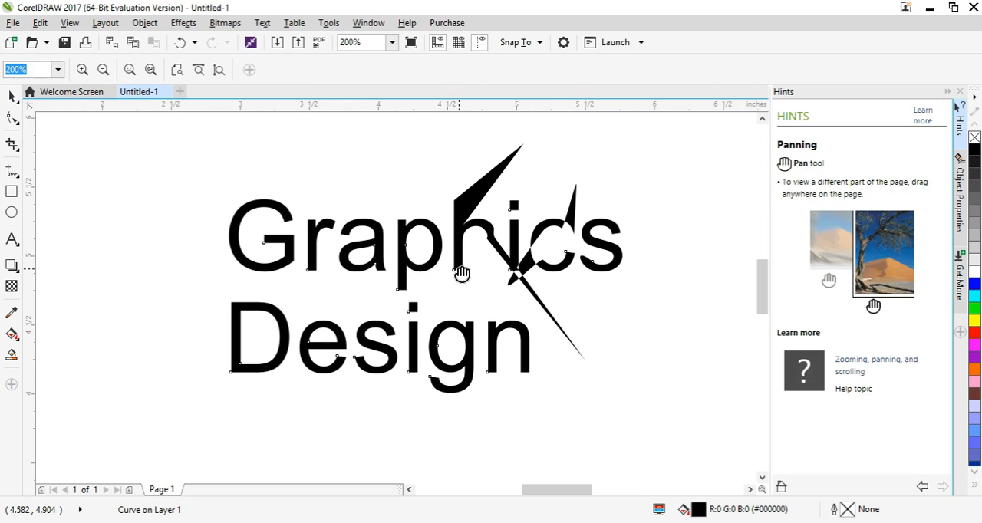
{"action": "key", "text": "space"}
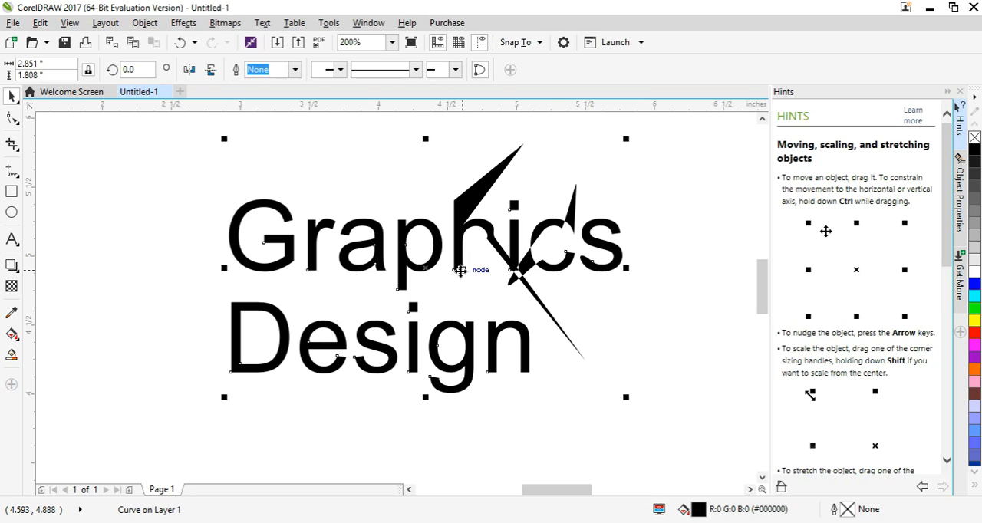
{"action": "key", "text": "h"}
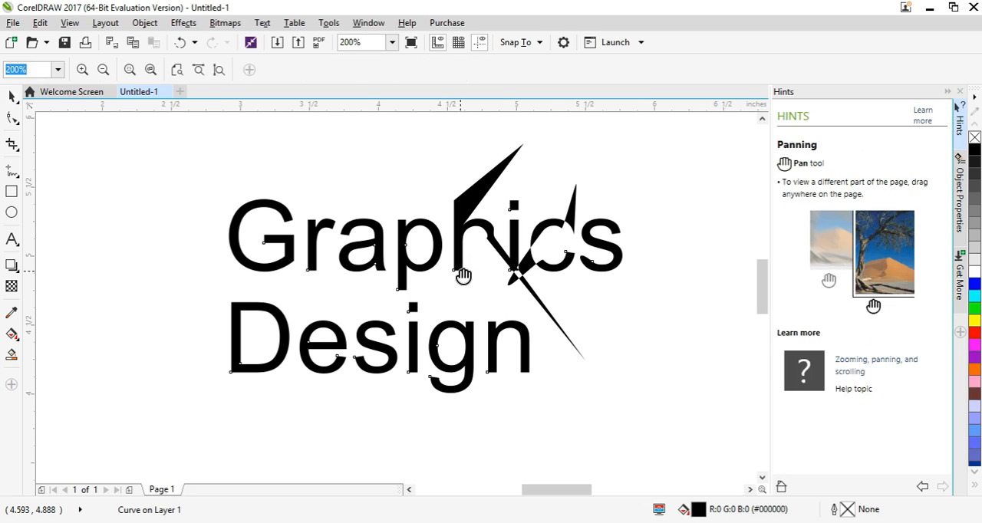
{"action": "key", "text": "space"}
- Show the nodes of the reshaped lettering with the Shape tool and examine them at different zoom levels
{"action": "scroll", "coordinate": [456, 307], "scroll_direction": "down", "scroll_amount": 2}
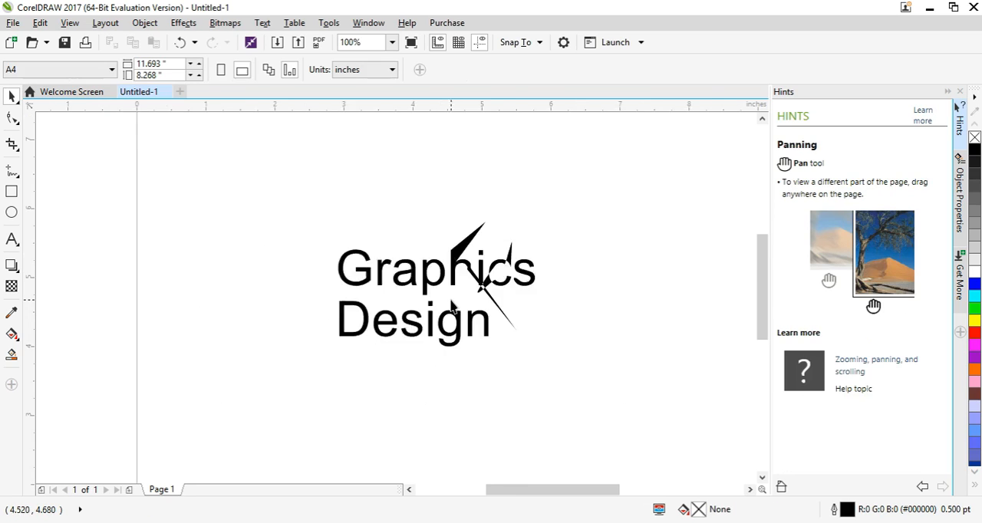
{"action": "scroll", "coordinate": [492, 292], "scroll_direction": "up", "scroll_amount": 1}
{"action": "left_click", "coordinate": [12, 118]}
{"action": "left_click", "coordinate": [439, 282]}
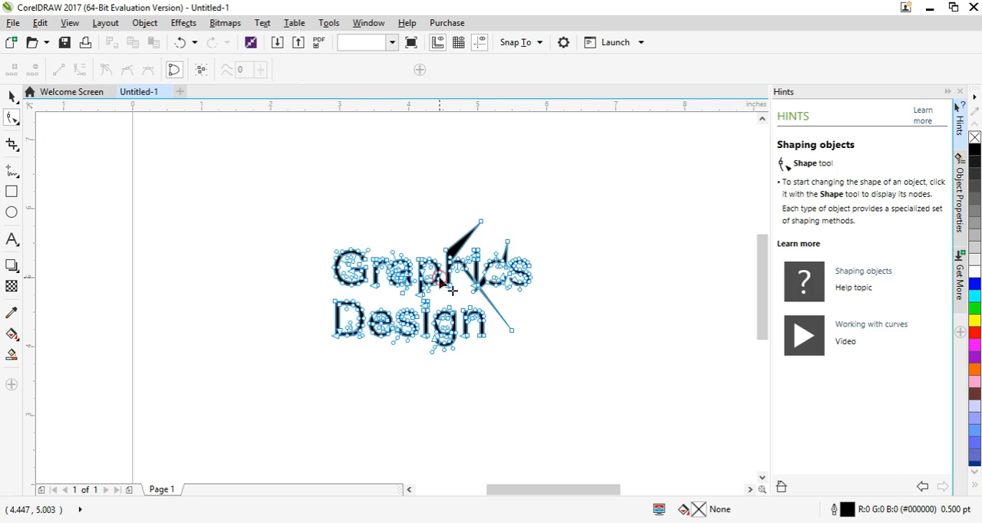
{"action": "scroll", "coordinate": [497, 274], "scroll_direction": "up", "scroll_amount": 1}
{"action": "scroll", "coordinate": [499, 276], "scroll_direction": "down", "scroll_amount": 1}
{"action": "scroll", "coordinate": [453, 285], "scroll_direction": "up", "scroll_amount": 1}
{"action": "scroll", "coordinate": [495, 293], "scroll_direction": "down", "scroll_amount": 1}
{"action": "scroll", "coordinate": [364, 272], "scroll_direction": "up", "scroll_amount": 1}
{"action": "scroll", "coordinate": [375, 286], "scroll_direction": "down", "scroll_amount": 1}
{"action": "scroll", "coordinate": [337, 310], "scroll_direction": "up", "scroll_amount": 1}
{"action": "scroll", "coordinate": [343, 310], "scroll_direction": "down", "scroll_amount": 2}
{"action": "scroll", "coordinate": [324, 277], "scroll_direction": "up", "scroll_amount": 1}
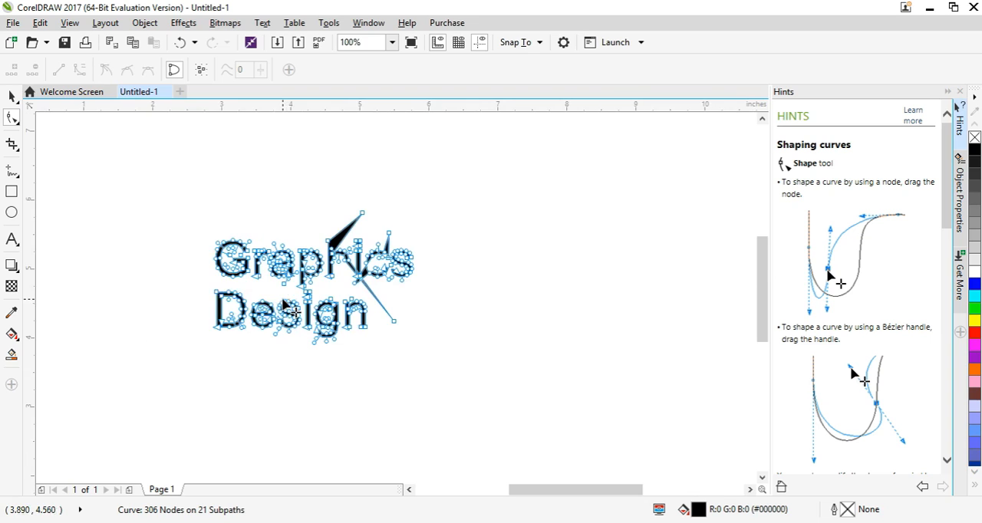
- Add new artistic text "Graphics Design" in 24 pt Arial beside the reshaped lettering, enlarge it slightly and deselect it
{"action": "left_click", "coordinate": [12, 239]}
{"action": "left_click", "coordinate": [524, 273]}
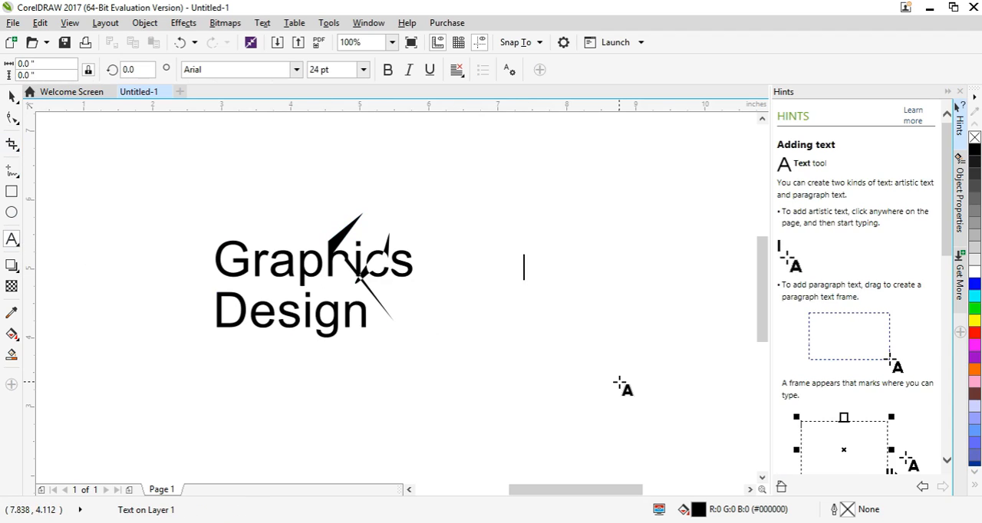
{"action": "type", "text": "Graphics Design"}
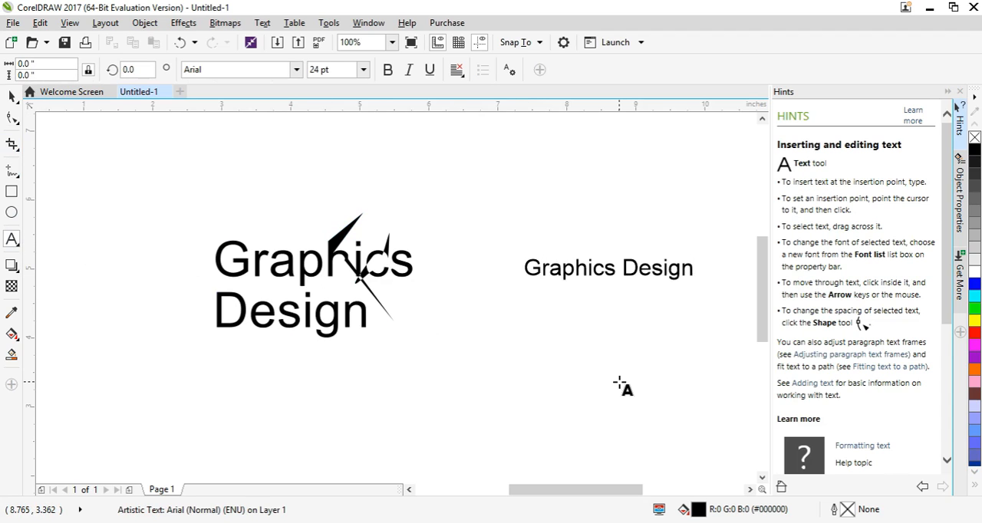
{"action": "key", "text": "ctrl+space"}
{"action": "mouse_move", "coordinate": [520, 283]}
{"action": "left_mouse_down"}
{"action": "mouse_move", "coordinate": [487, 312]}
{"action": "mouse_move", "coordinate": [548, 293]}
{"action": "mouse_move", "coordinate": [484, 310]}
{"action": "mouse_move", "coordinate": [574, 281]}
{"action": "mouse_move", "coordinate": [519, 286]}
{"action": "left_mouse_up"}
{"action": "left_click", "coordinate": [535, 357]}
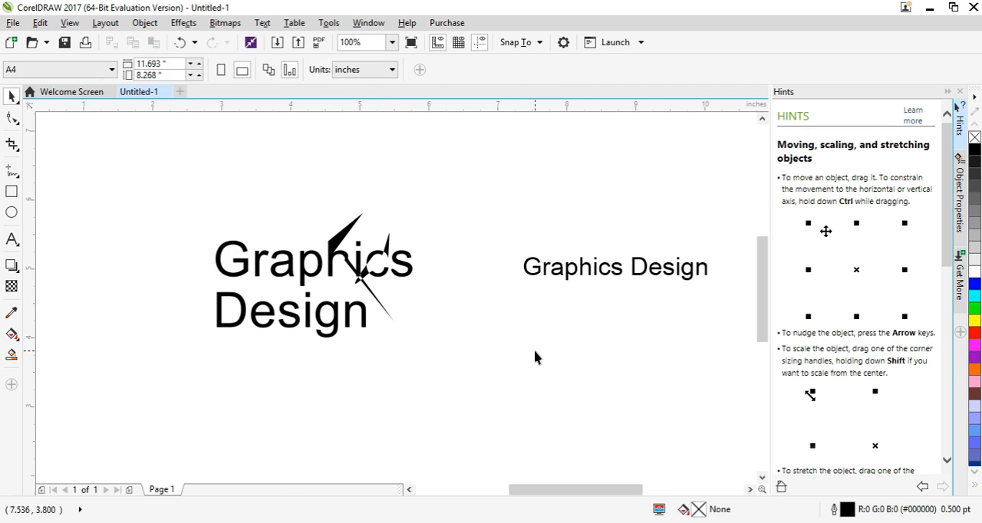
- Move the letters r, a, p, h and i of the smaller "Graphics Design" text individually off the baseline with the Shape tool
{"action": "left_click", "coordinate": [585, 286]}
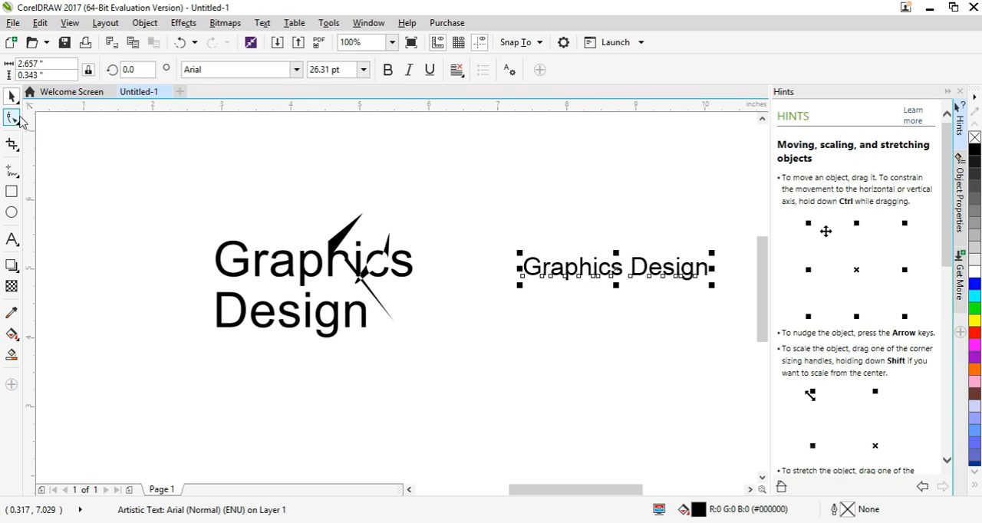
{"action": "left_click", "coordinate": [12, 117]}
{"action": "scroll", "coordinate": [582, 290], "scroll_direction": "up", "scroll_amount": 1}
{"action": "scroll", "coordinate": [579, 283], "scroll_direction": "down", "scroll_amount": 1}
{"action": "scroll", "coordinate": [556, 277], "scroll_direction": "up", "scroll_amount": 1}
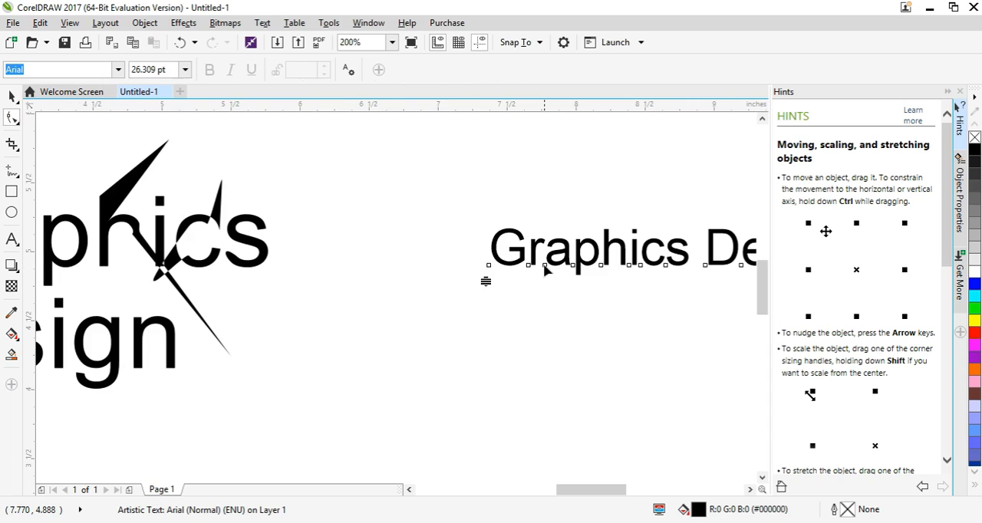
{"action": "left_click_drag", "start_coordinate": [544, 266], "coordinate": [551, 217]}
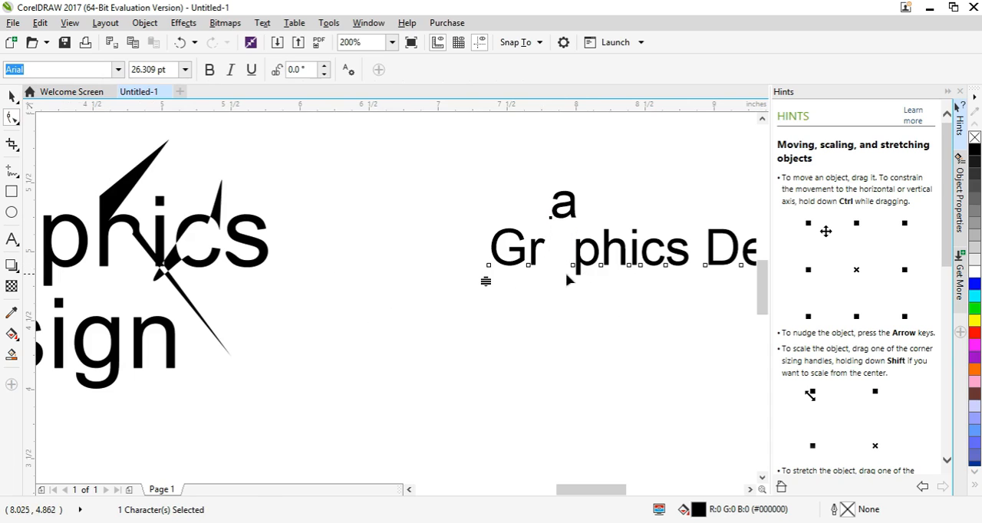
{"action": "key", "text": "ctrl+z"}
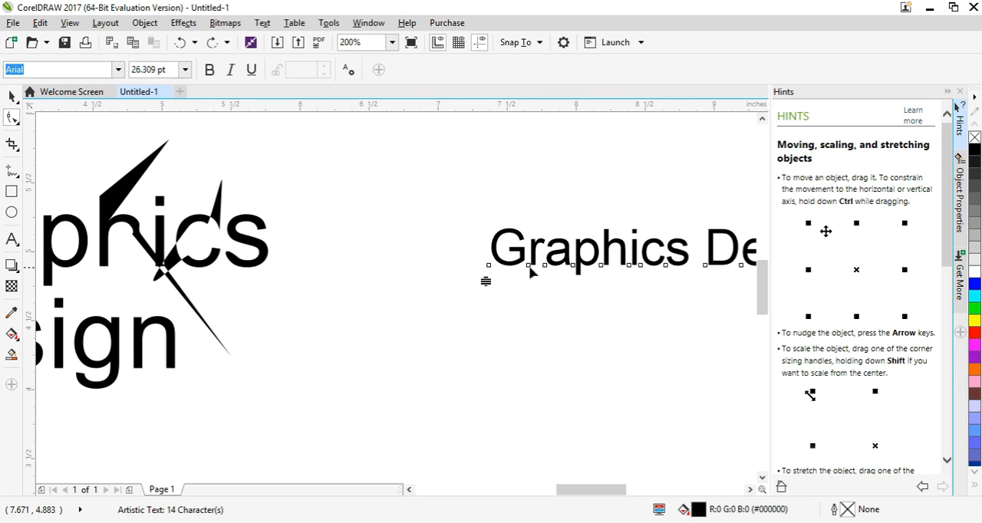
{"action": "left_click_drag", "start_coordinate": [529, 266], "coordinate": [529, 222]}
{"action": "left_click_drag", "start_coordinate": [547, 268], "coordinate": [545, 299]}
{"action": "left_click_drag", "start_coordinate": [573, 268], "coordinate": [603, 296]}
{"action": "left_click_drag", "start_coordinate": [630, 266], "coordinate": [529, 325]}
{"action": "left_click", "coordinate": [614, 307]}
- Return to object selection and examine the text with scattered letters at several zoom levels
{"action": "scroll", "coordinate": [614, 307], "scroll_direction": "down", "scroll_amount": 2}
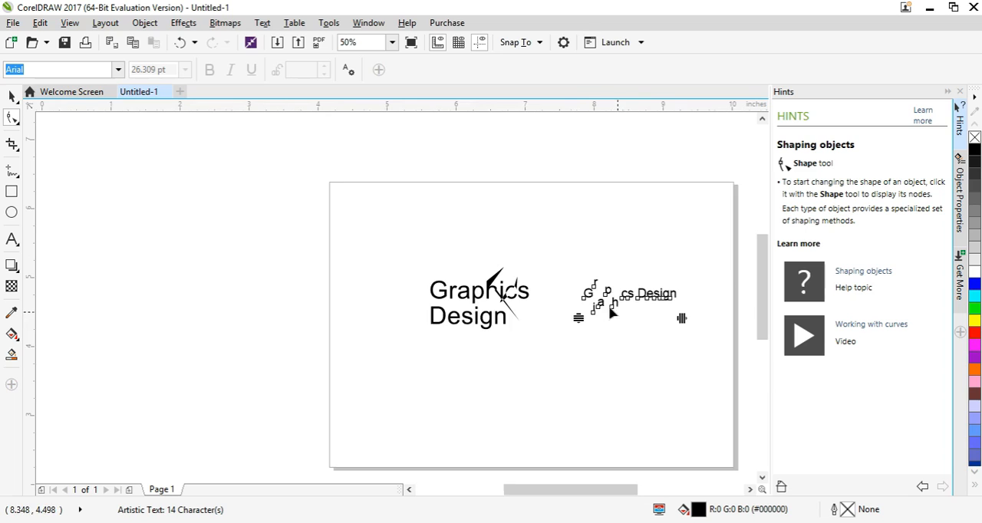
{"action": "scroll", "coordinate": [587, 302], "scroll_direction": "up", "scroll_amount": 1}
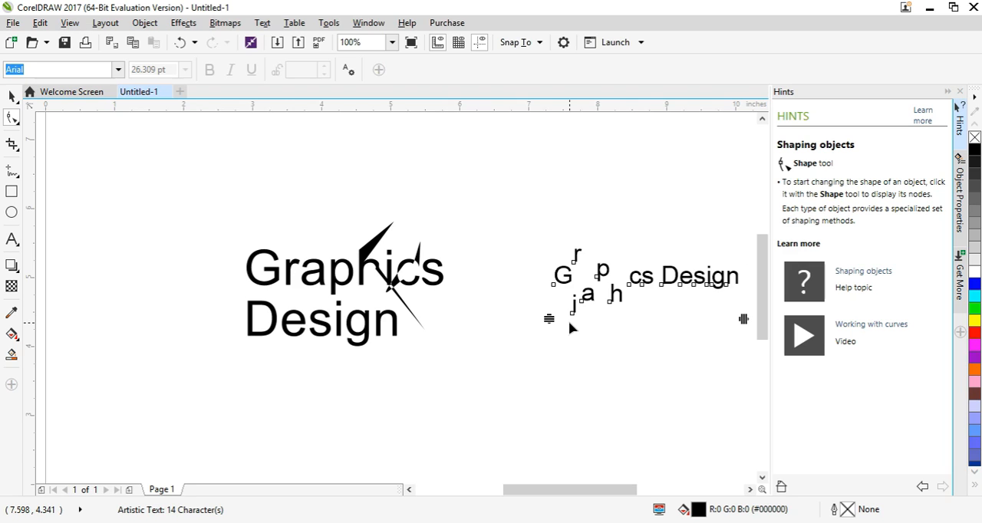
{"action": "key", "text": "space"}
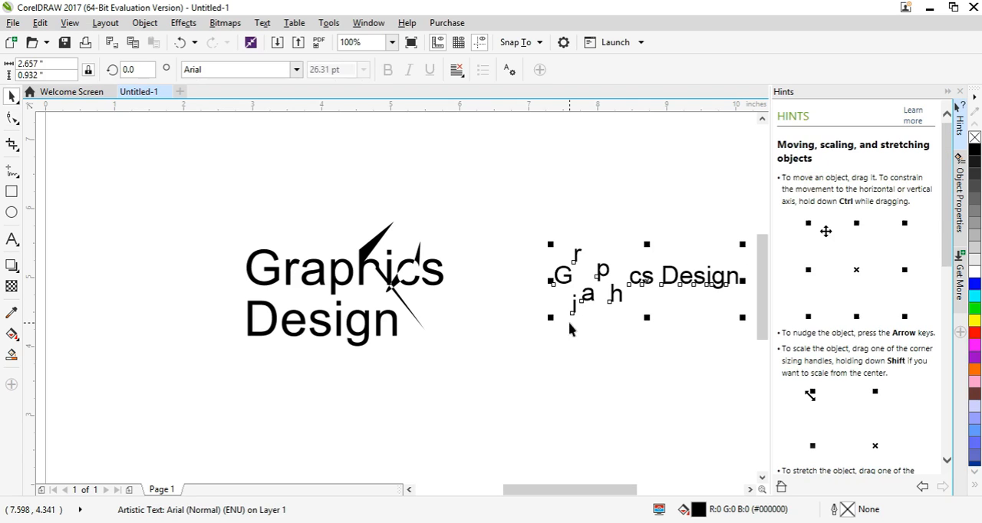
{"action": "left_click_drag", "start_coordinate": [677, 331], "coordinate": [540, 296]}
{"action": "scroll", "coordinate": [597, 338], "scroll_direction": "down", "scroll_amount": 1}
{"action": "scroll", "coordinate": [609, 315], "scroll_direction": "up", "scroll_amount": 1}
{"action": "scroll", "coordinate": [620, 270], "scroll_direction": "down", "scroll_amount": 1}
{"action": "scroll", "coordinate": [602, 283], "scroll_direction": "down", "scroll_amount": 1}
{"action": "scroll", "coordinate": [592, 305], "scroll_direction": "up", "scroll_amount": 1}
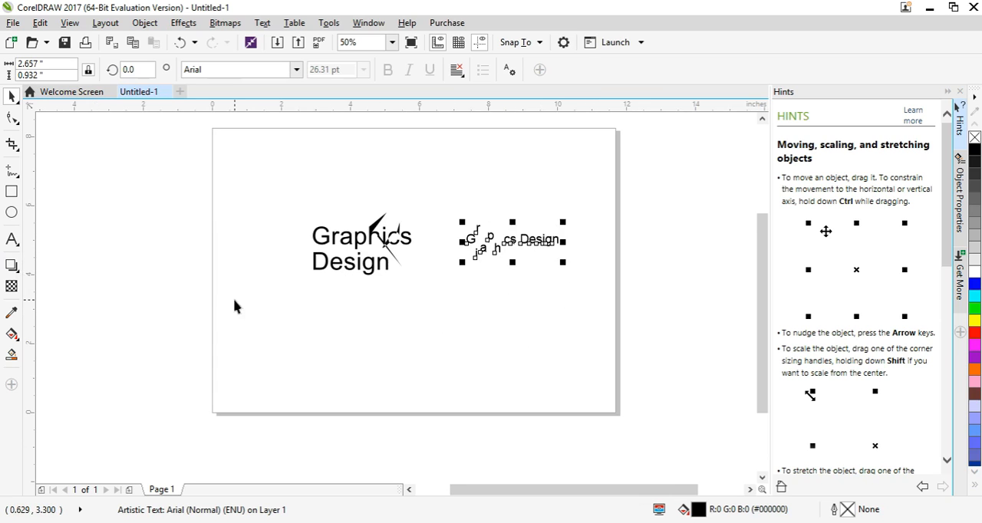
- Draw a paragraph text frame about 5.4 by 3.1 inches below the large lettering and fill one line with random placeholder letters
{"action": "left_click", "coordinate": [11, 239]}
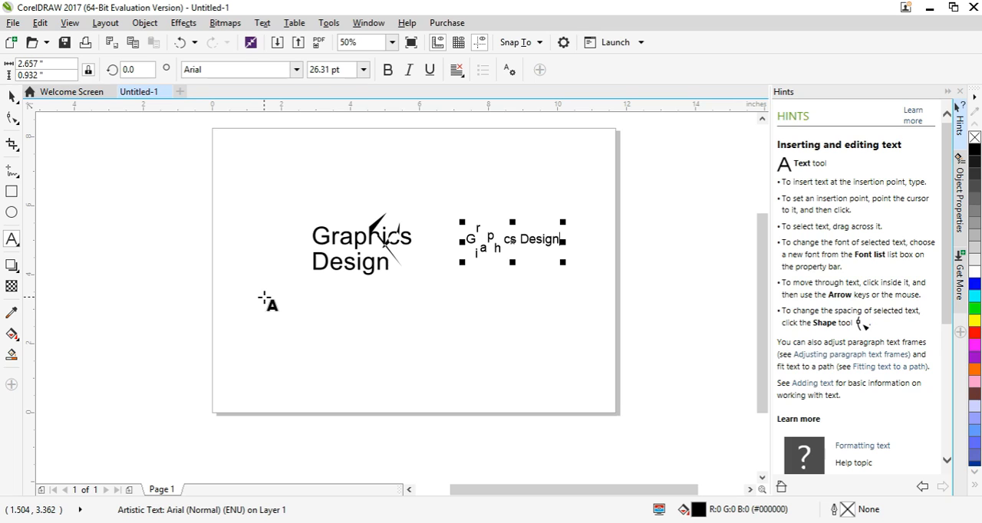
{"action": "left_click_drag", "start_coordinate": [262, 292], "coordinate": [449, 400]}
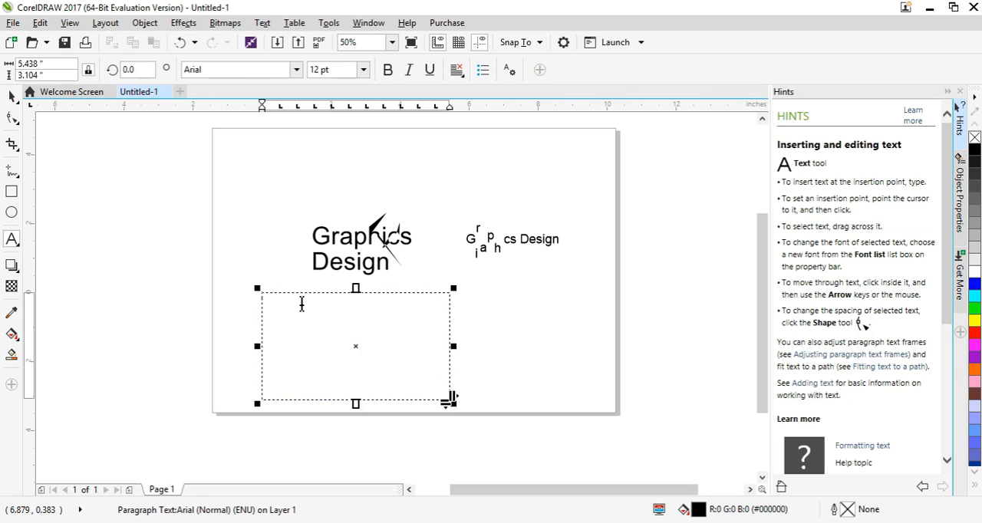
{"action": "type", "text": "sgvdgvdvsgvdvsfd"}
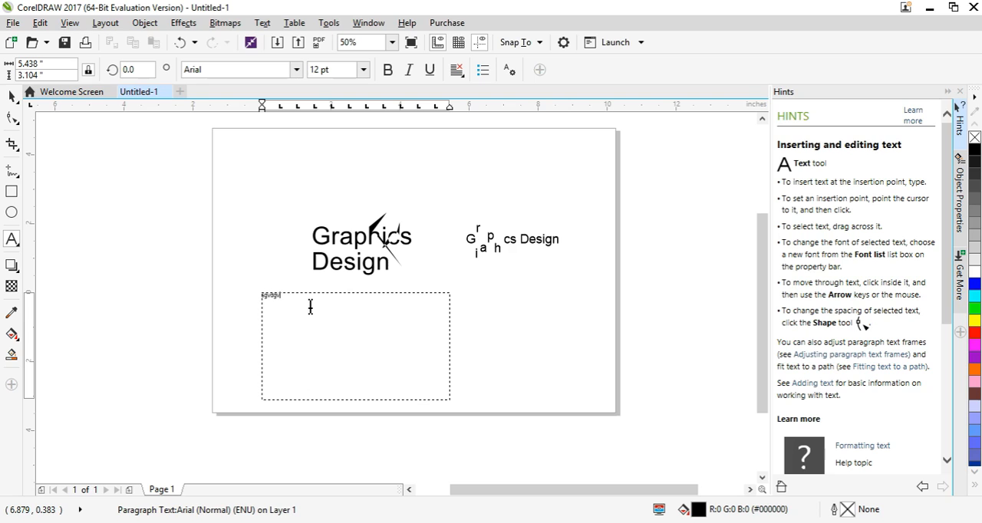
{"action": "type", "text": "stvsvsgvsgvsdd"}
{"action": "scroll", "coordinate": [310, 306], "scroll_direction": "up", "scroll_amount": 1}
{"action": "scroll", "coordinate": [310, 306], "scroll_direction": "up", "scroll_amount": 1}
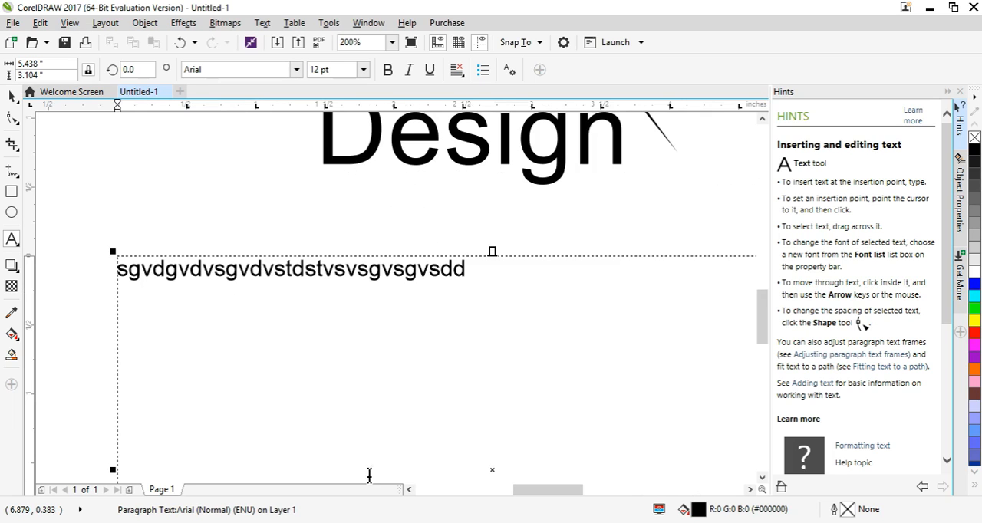
{"action": "scroll", "coordinate": [394, 324], "scroll_direction": "down", "scroll_amount": 2}
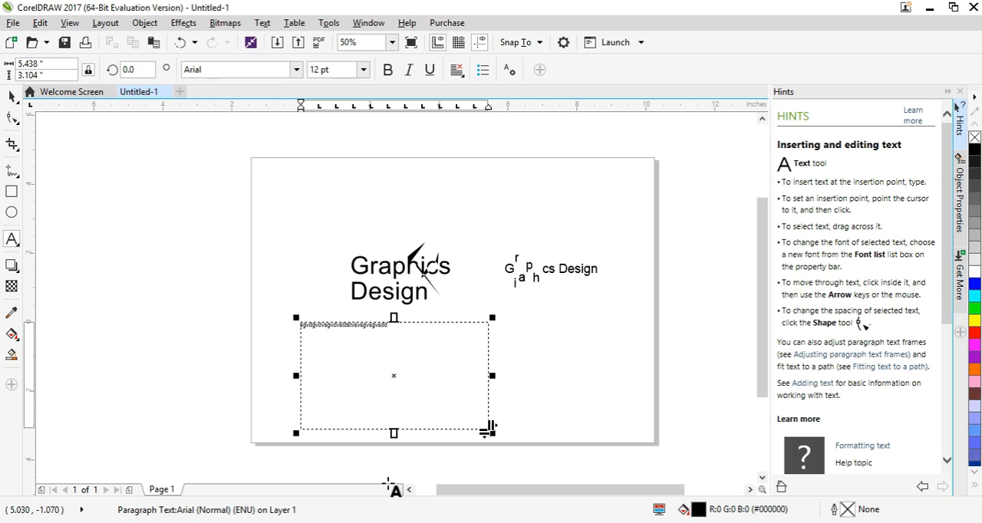
- Switch to Notepad, copy the passage from "Good manners are not a luxury" to "the respect of others", and minimize Notepad
{"action": "left_click", "coordinate": [407, 460]}
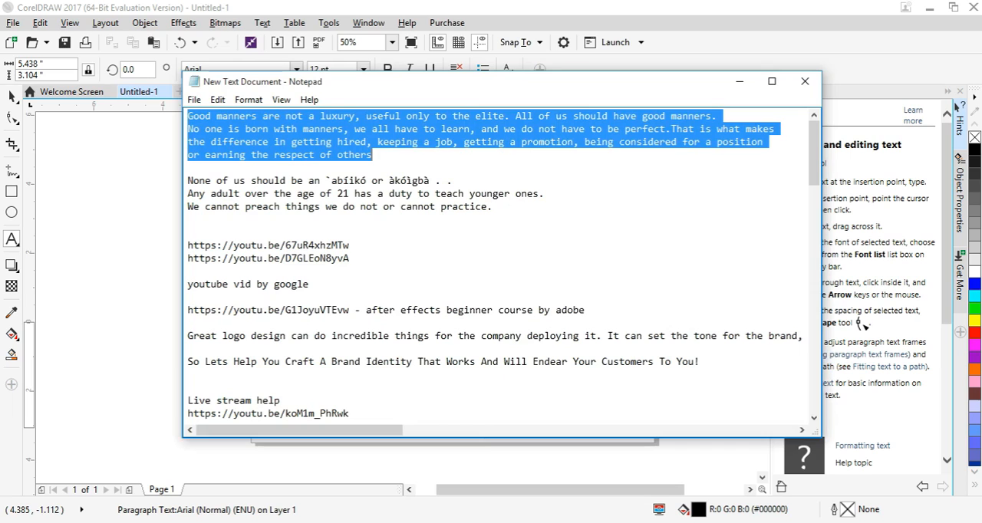
{"action": "left_click", "coordinate": [382, 165]}
{"action": "left_click_drag", "start_coordinate": [380, 157], "coordinate": [184, 113]}
{"action": "right_click", "coordinate": [195, 125]}
{"action": "left_click", "coordinate": [229, 166]}
{"action": "left_click", "coordinate": [736, 85]}
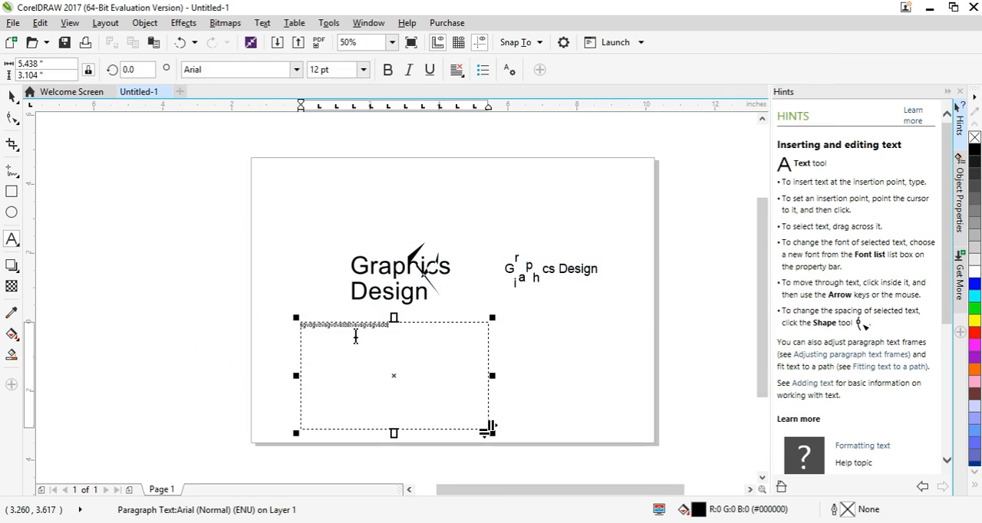
- Replace the placeholder letters in the paragraph frame with the copied passage about good manners
{"action": "left_click_drag", "start_coordinate": [397, 334], "coordinate": [298, 327]}
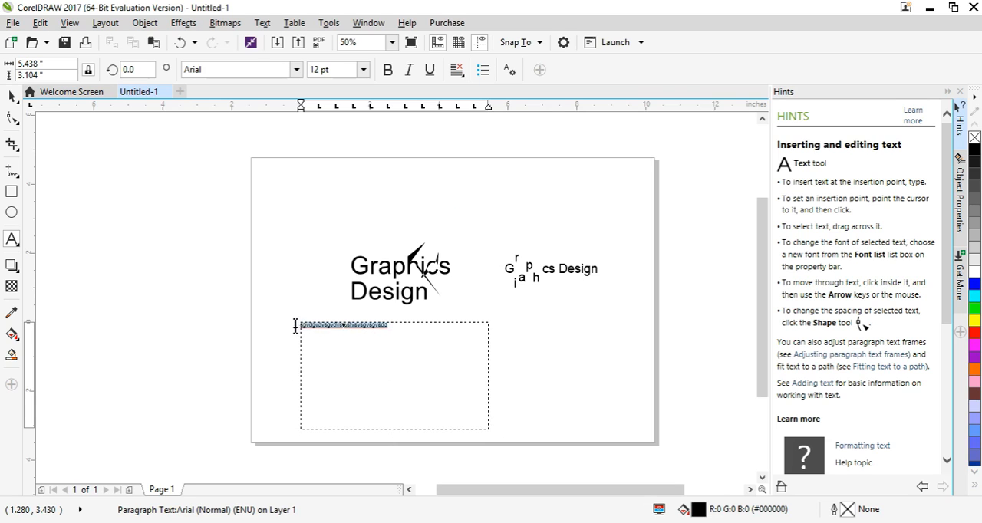
{"action": "right_click", "coordinate": [305, 328]}
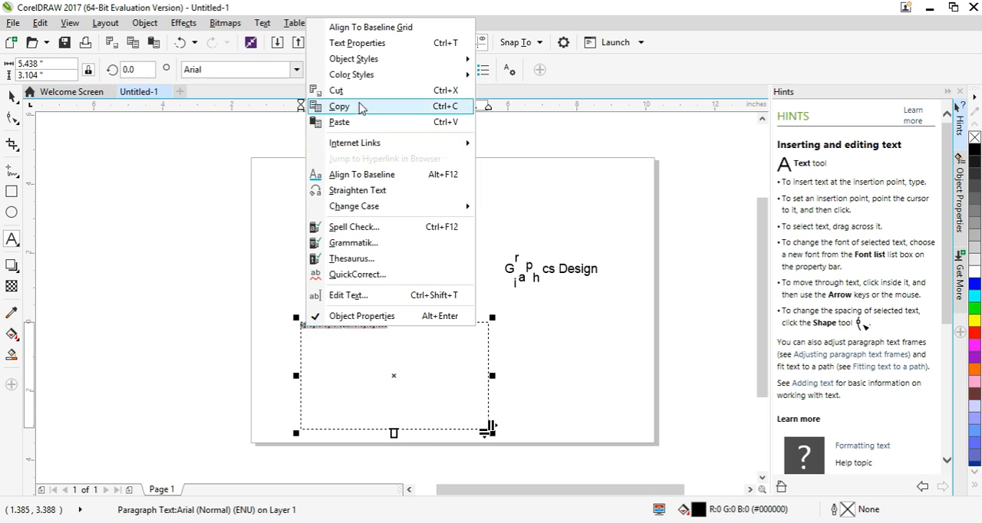
{"action": "left_click", "coordinate": [350, 122]}
{"action": "scroll", "coordinate": [389, 407], "scroll_direction": "up", "scroll_amount": 1}
{"action": "scroll", "coordinate": [394, 351], "scroll_direction": "down", "scroll_amount": 2}
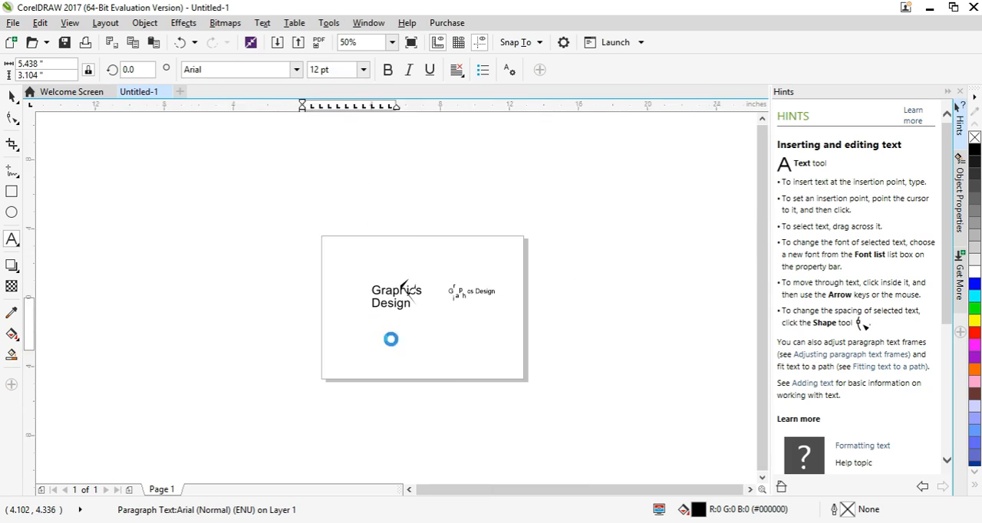
{"action": "scroll", "coordinate": [401, 401], "scroll_direction": "up", "scroll_amount": 1}
- Shorten the paragraph frame to a height of about 1.94 inches and check the text inside it
{"action": "left_click_drag", "start_coordinate": [394, 371], "coordinate": [395, 337]}
{"action": "scroll", "coordinate": [395, 332], "scroll_direction": "up", "scroll_amount": 1}
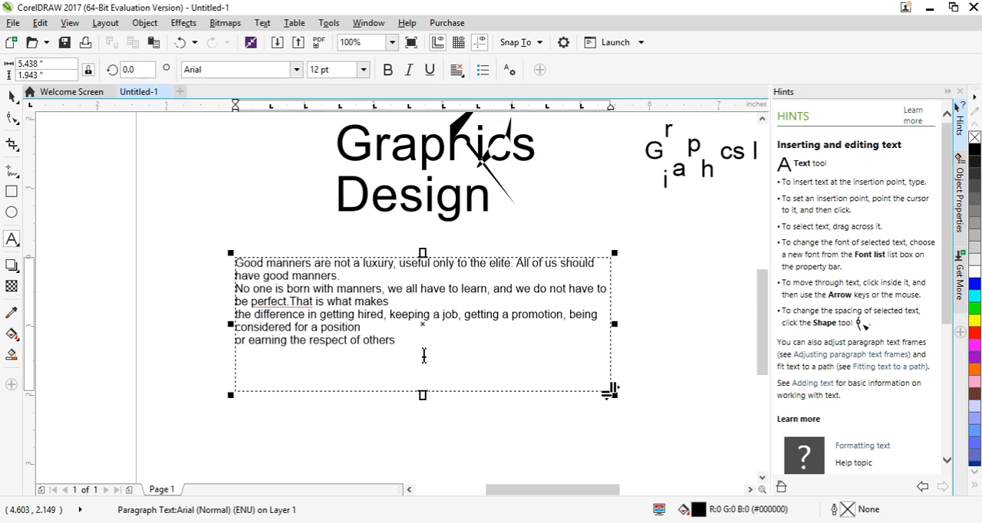
{"action": "scroll", "coordinate": [408, 355], "scroll_direction": "down", "scroll_amount": 1}
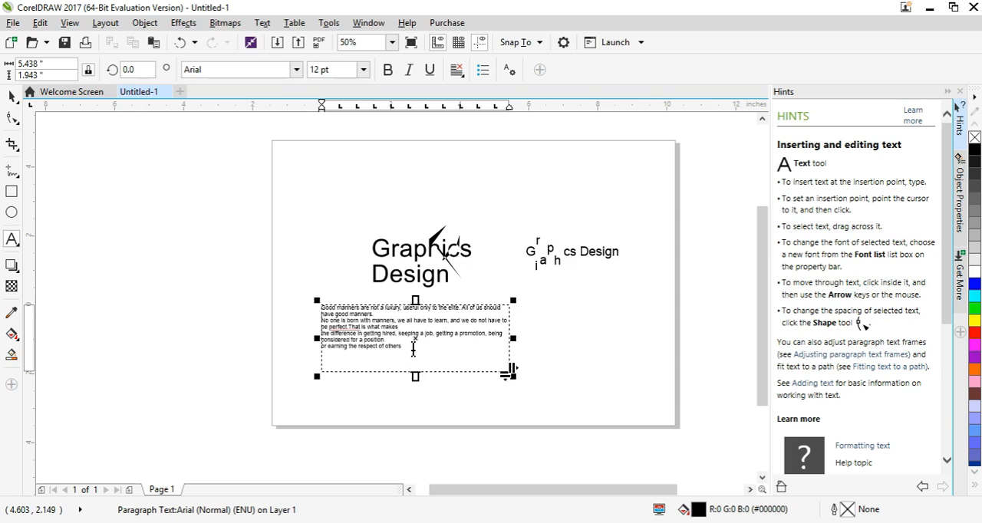
{"action": "scroll", "coordinate": [416, 347], "scroll_direction": "up", "scroll_amount": 1}
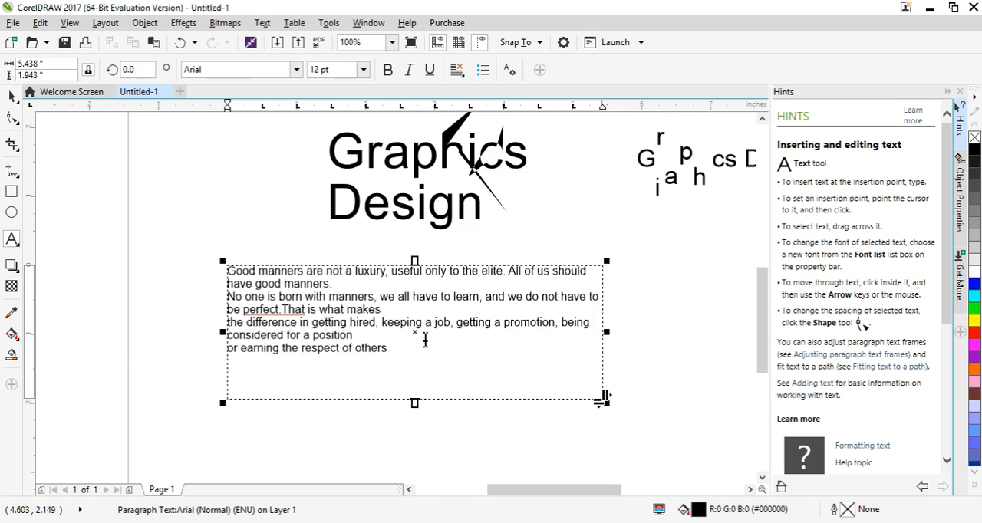
{"action": "scroll", "coordinate": [404, 351], "scroll_direction": "down", "scroll_amount": 1}
{"action": "scroll", "coordinate": [404, 351], "scroll_direction": "up", "scroll_amount": 1}
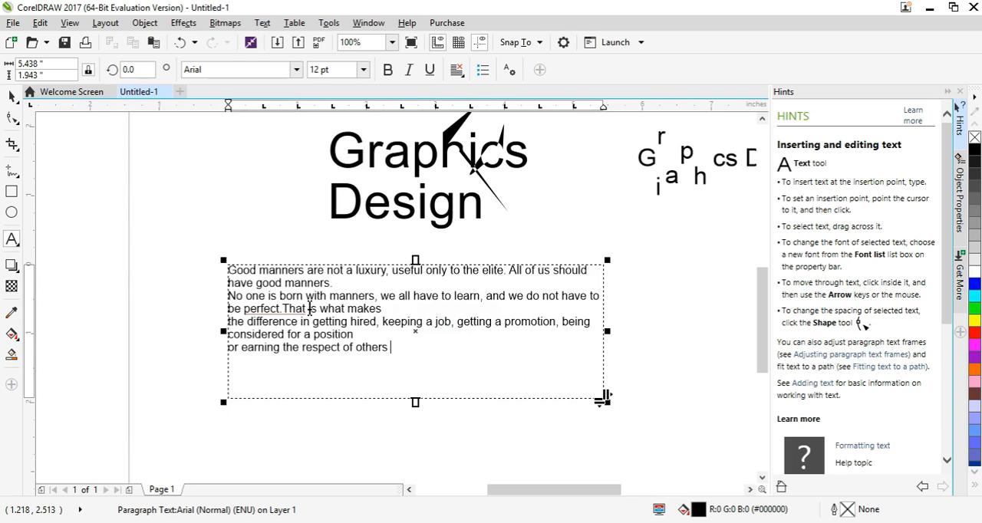
- Select the paragraph frame as an object and look through its horizontal alignment options, choosing None
{"action": "left_click", "coordinate": [11, 96]}
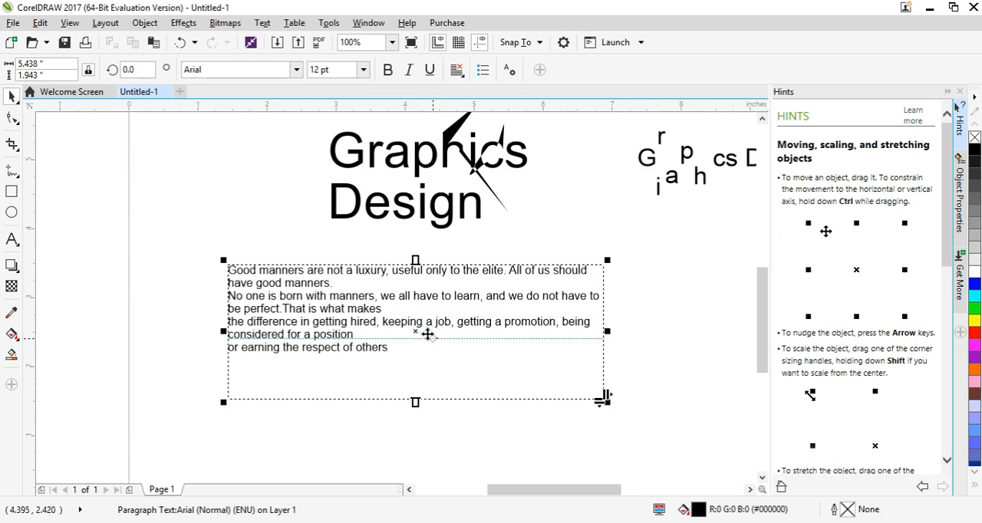
{"action": "left_click", "coordinate": [456, 70]}
{"action": "left_click", "coordinate": [460, 98]}
{"action": "left_click", "coordinate": [458, 70]}
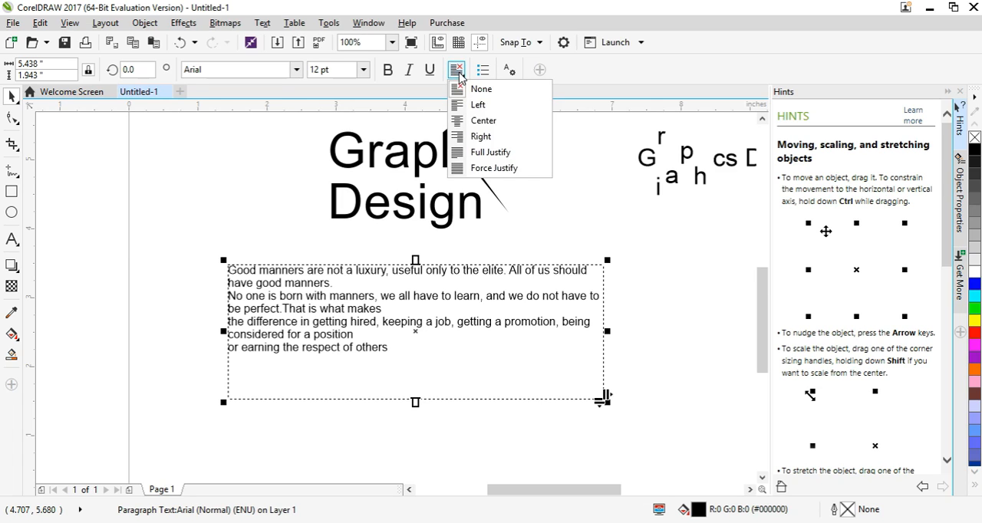
{"action": "left_click", "coordinate": [459, 76]}
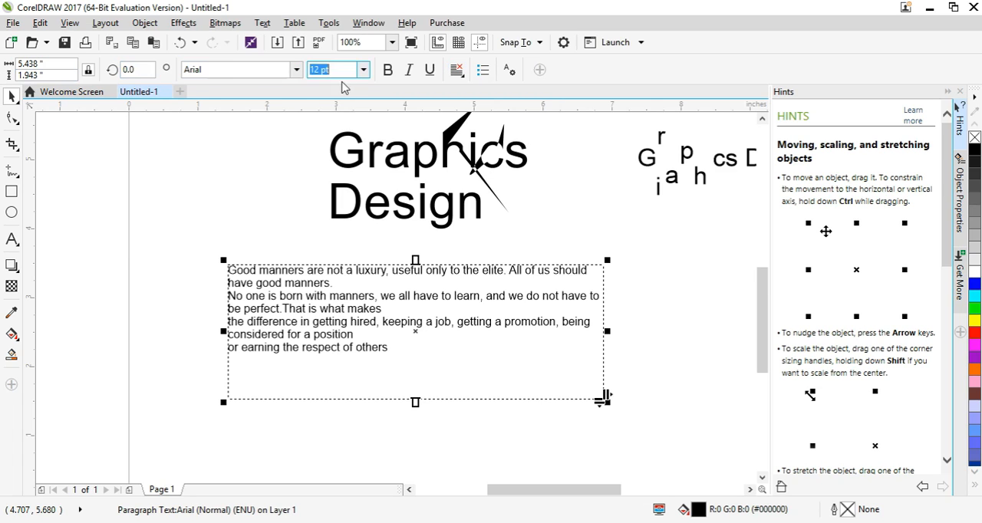
{"action": "left_click", "coordinate": [456, 72]}
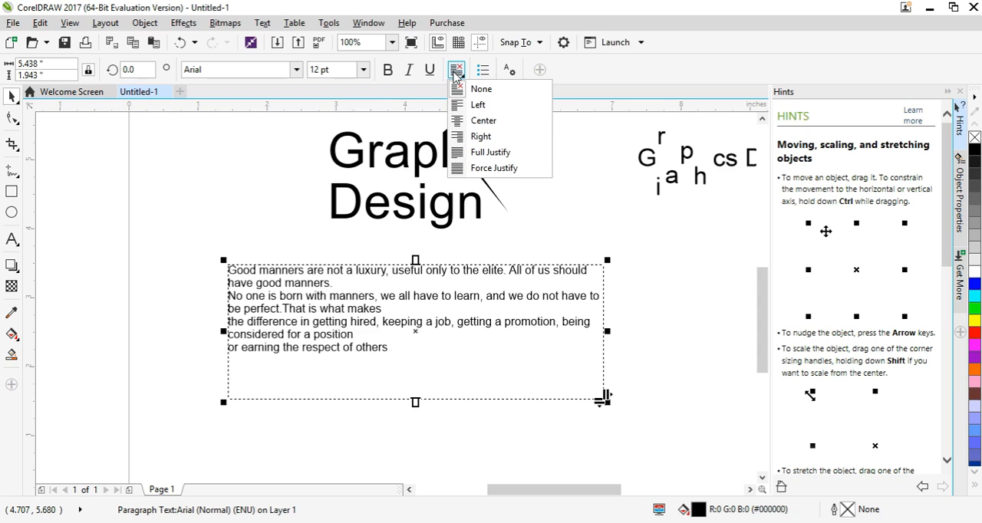
{"action": "left_click", "coordinate": [475, 89]}
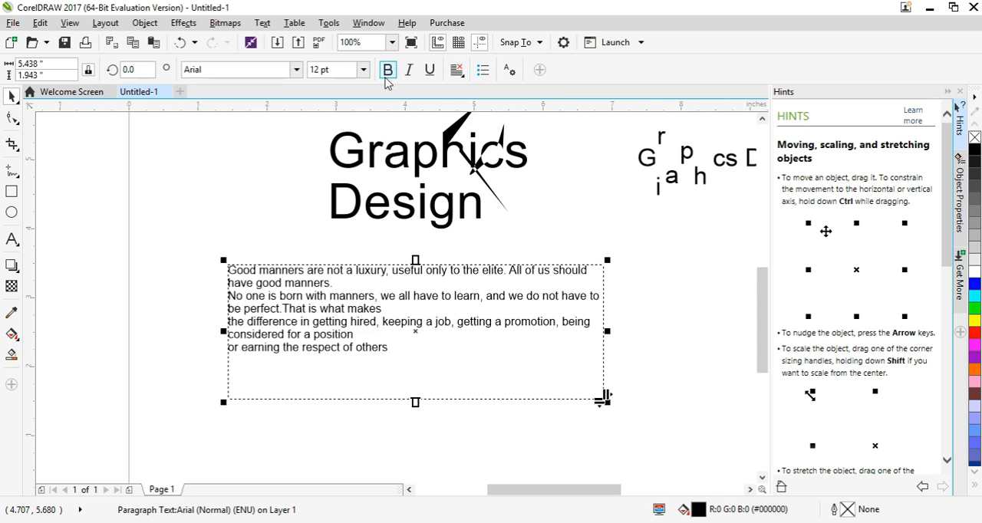
- Try bold, italic and underline on the paragraph text, turning each one off again
{"action": "left_click", "coordinate": [387, 72]}
{"action": "left_click", "coordinate": [389, 71]}
{"action": "left_click", "coordinate": [411, 70]}
{"action": "left_click", "coordinate": [409, 70]}
{"action": "left_click", "coordinate": [429, 71]}
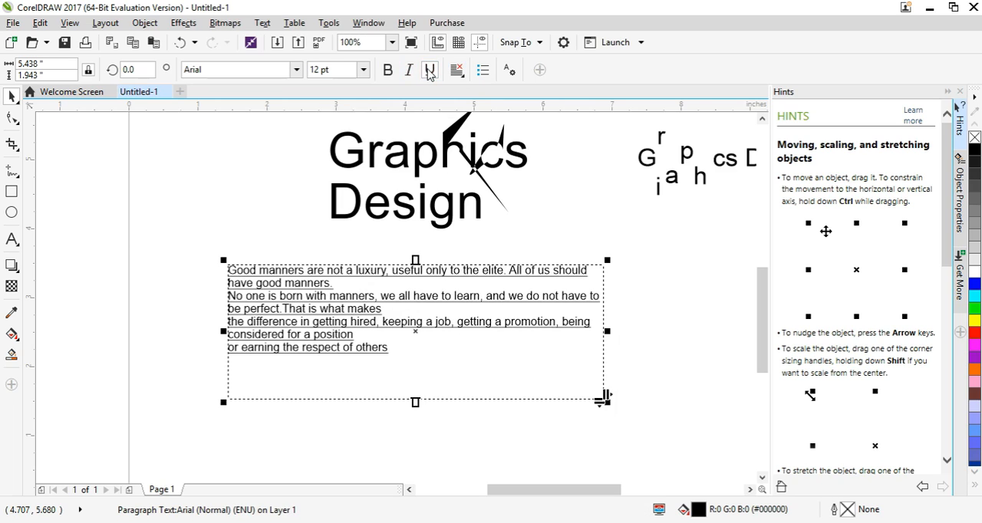
{"action": "left_click", "coordinate": [429, 70]}
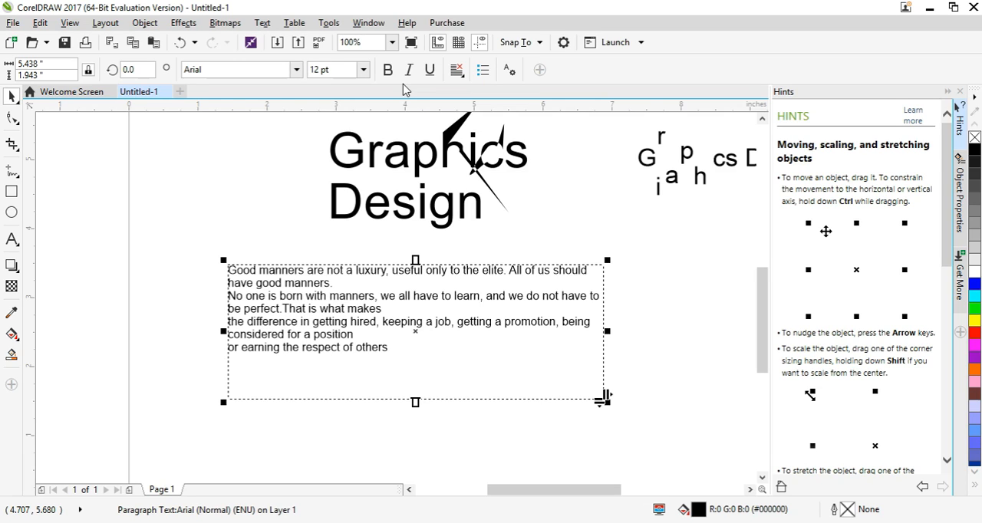
- Preview horizontal alignments such as Force Justify on the paragraph text without applying any, and view the whole page
{"action": "left_click", "coordinate": [458, 77]}
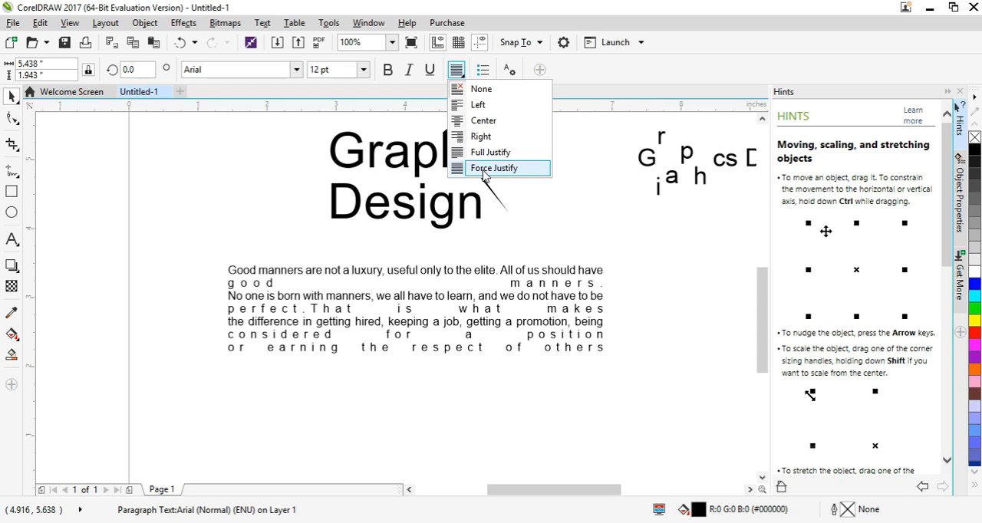
{"action": "left_click", "coordinate": [560, 223]}
{"action": "scroll", "coordinate": [559, 231], "scroll_direction": "down", "scroll_amount": 2}
{"action": "left_click_drag", "start_coordinate": [569, 256], "coordinate": [524, 269]}
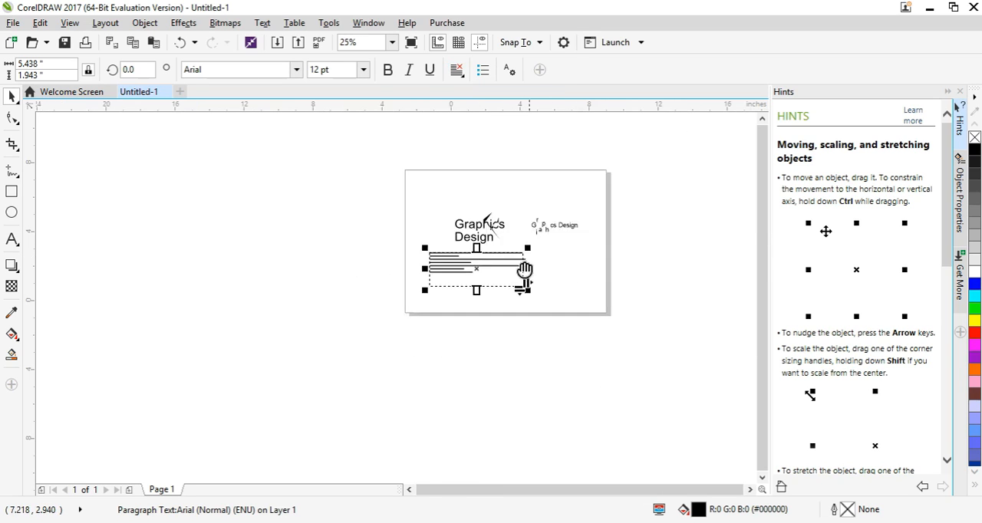
{"action": "scroll", "coordinate": [524, 270], "scroll_direction": "up", "scroll_amount": 1}
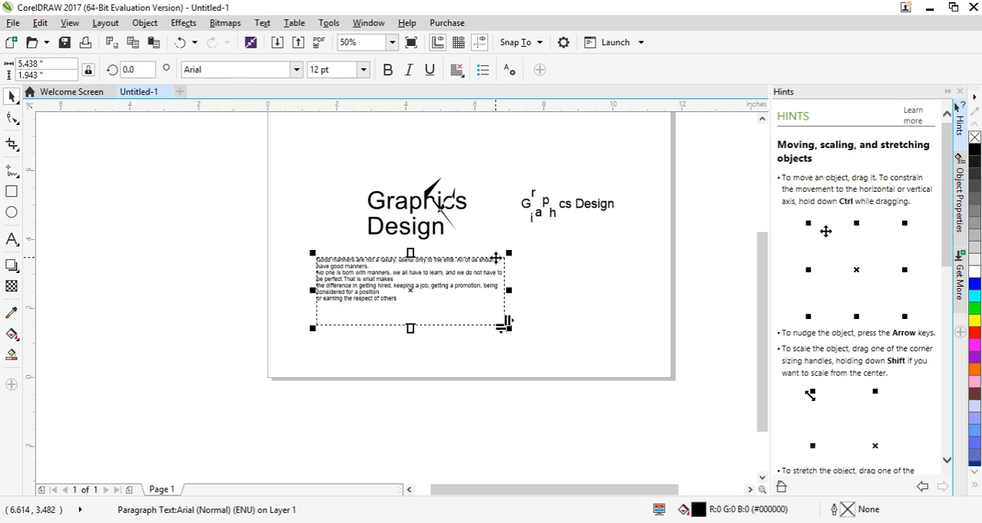